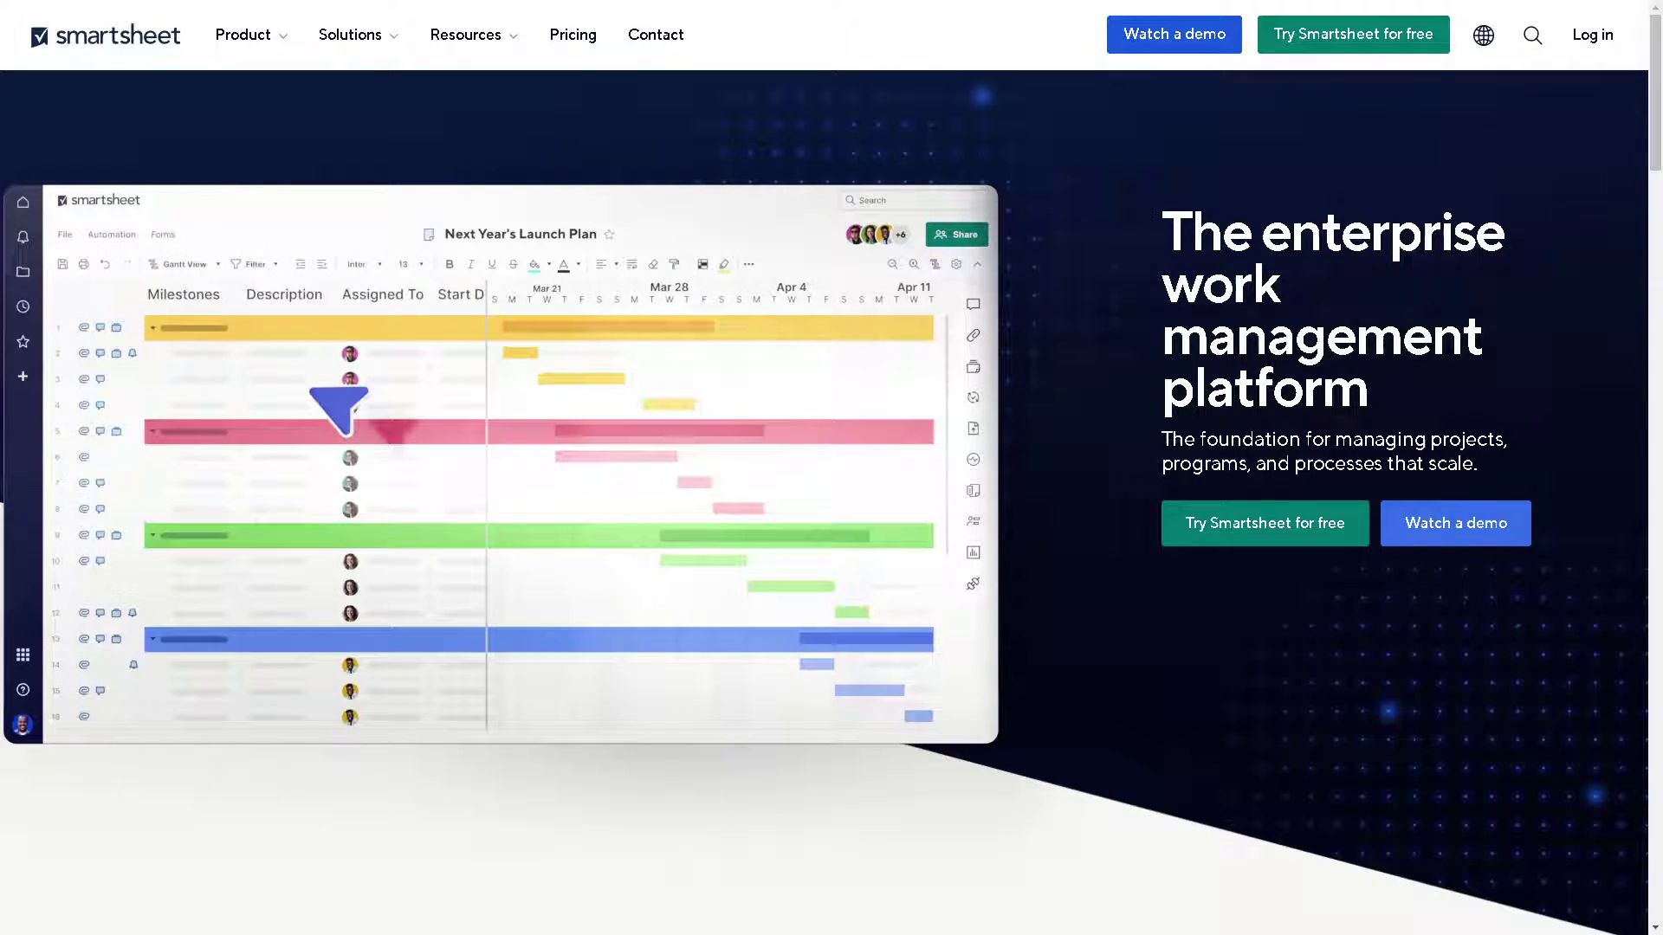
Open the Flexible solutions platform overview from the homepage, then go to the Log in page
scroll(1001, 519, down, 12)
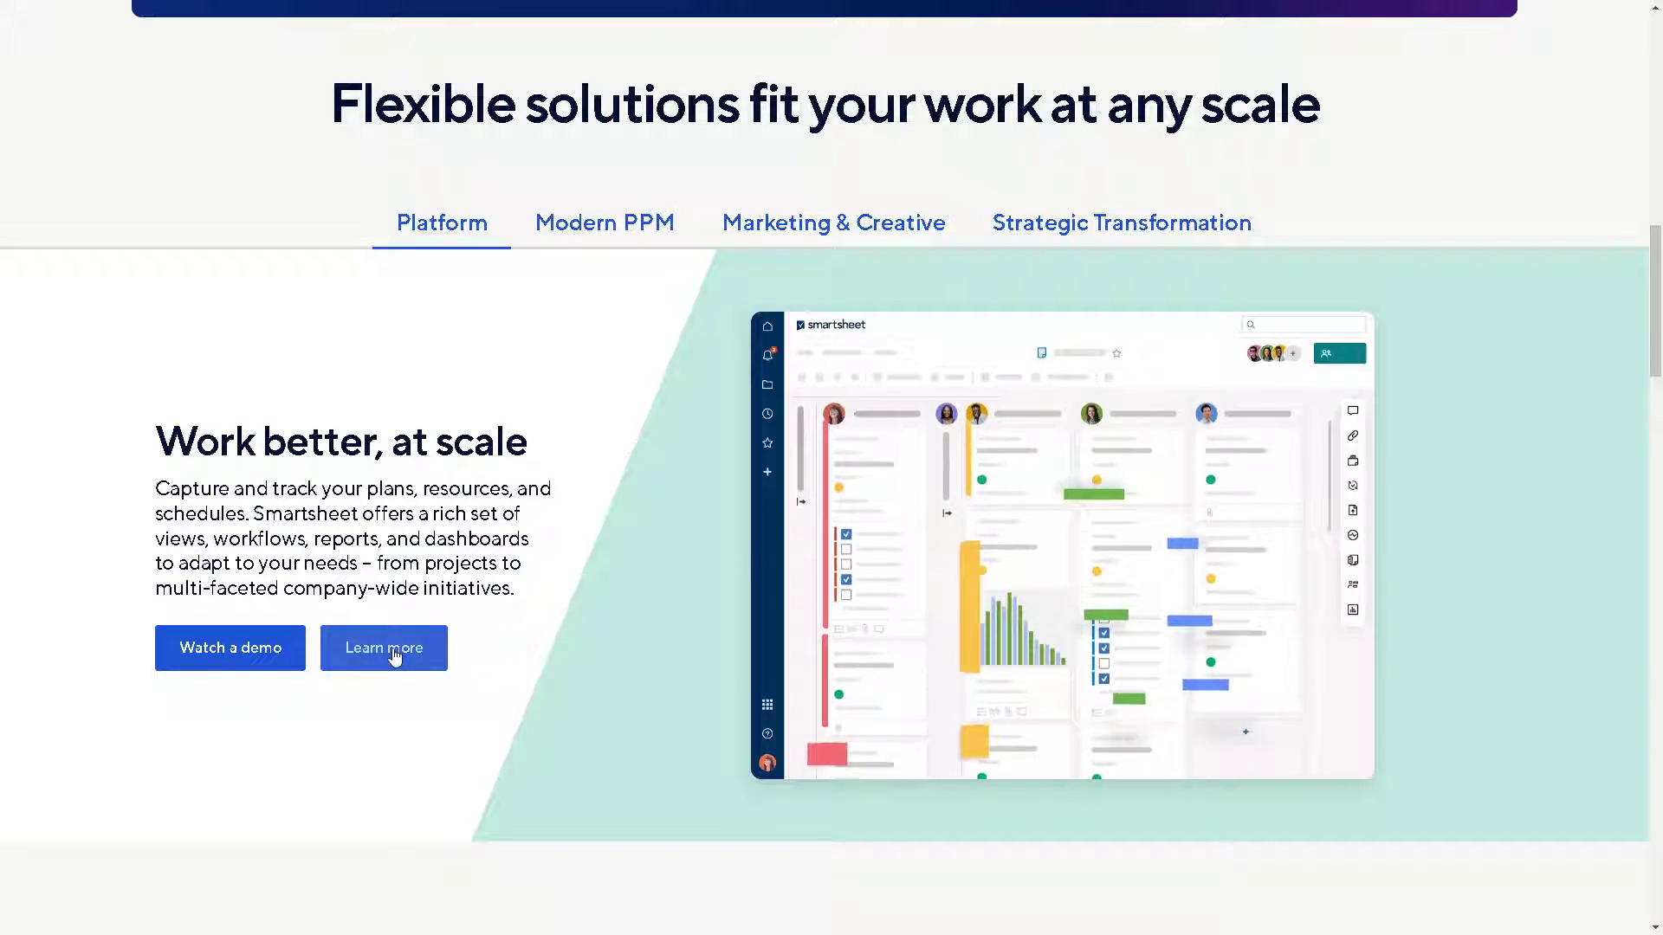
click(393, 653)
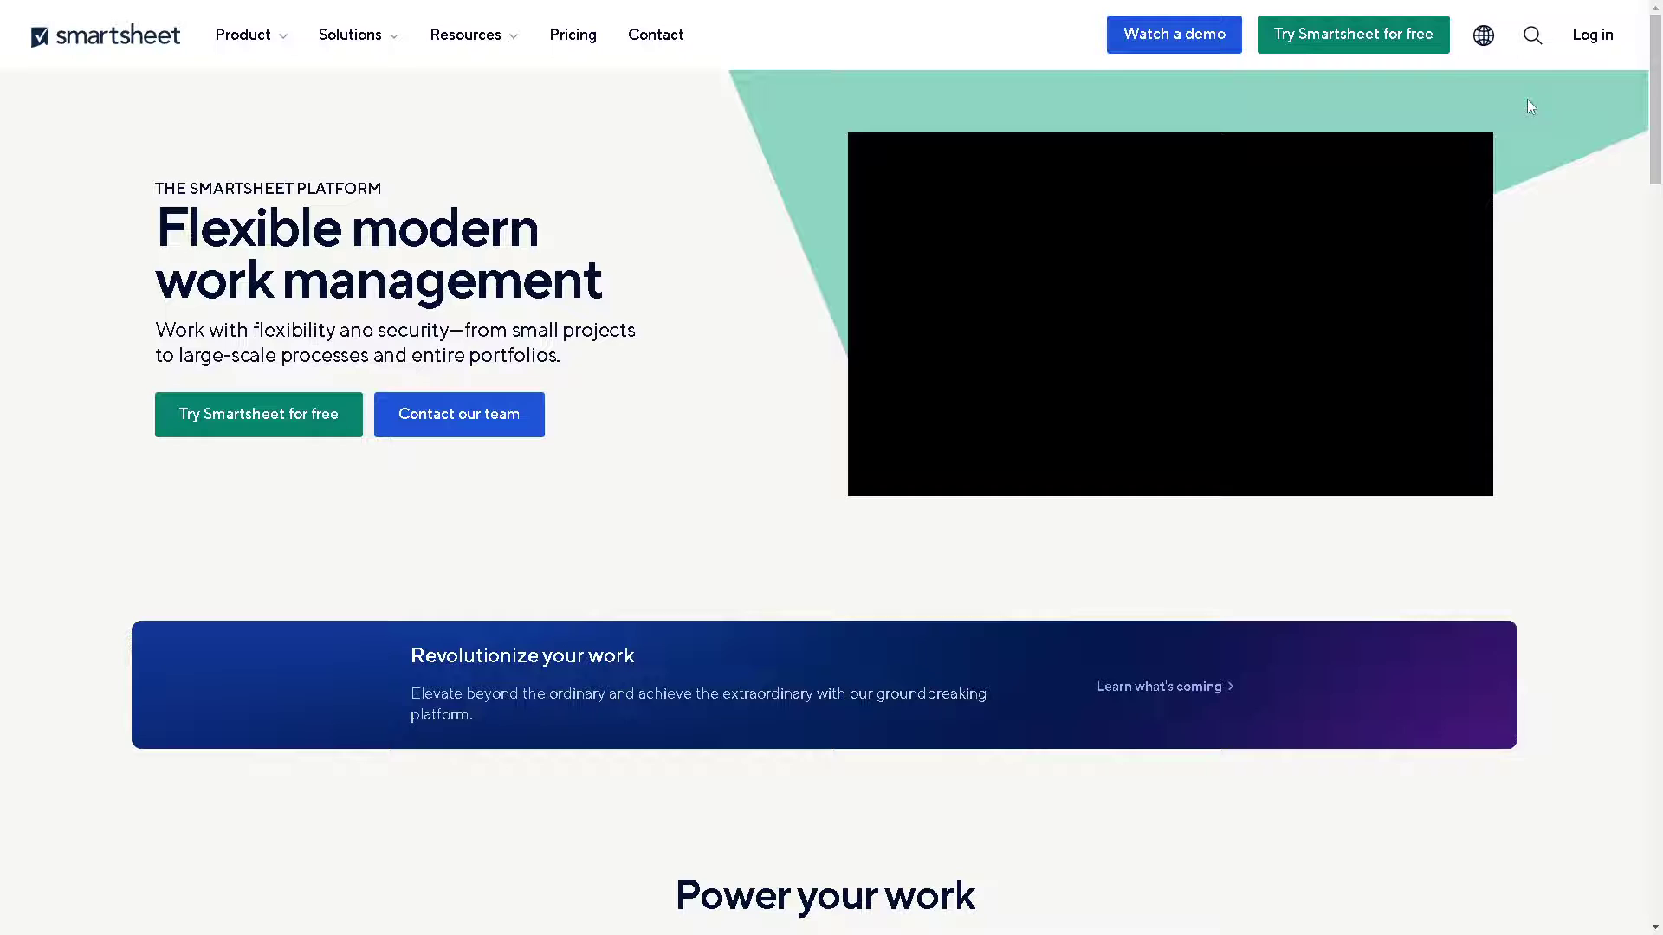
click(1591, 34)
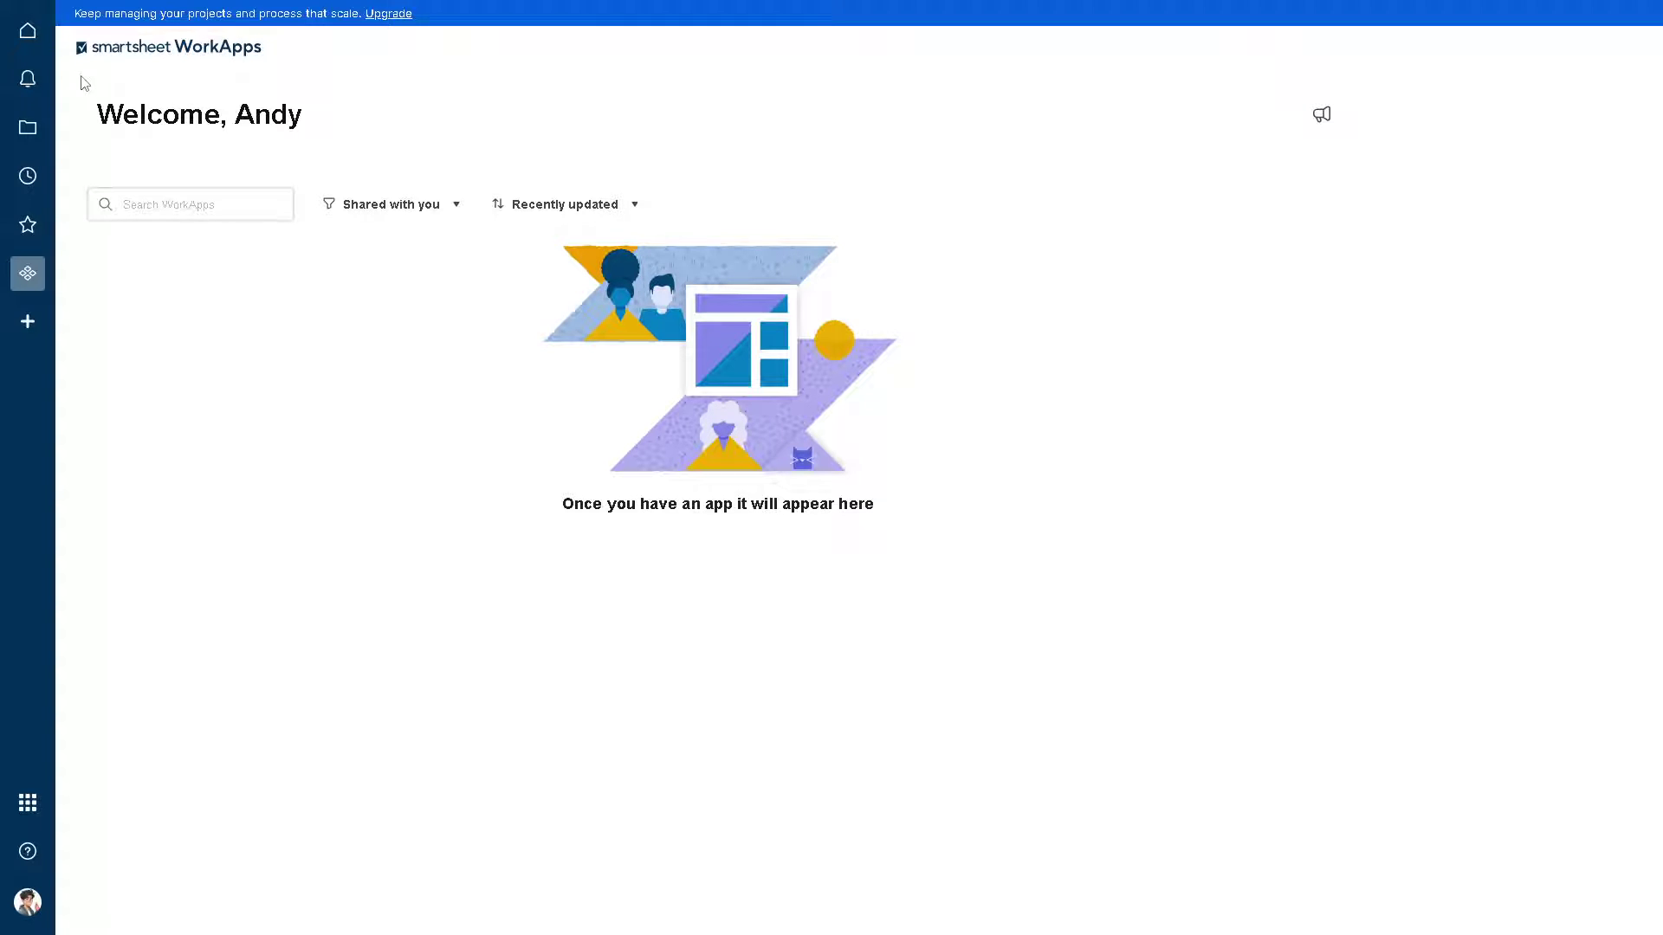
From Home, create a new blank sheet named 'to Use Alerts & Reminders in smartsheet'
click(27, 34)
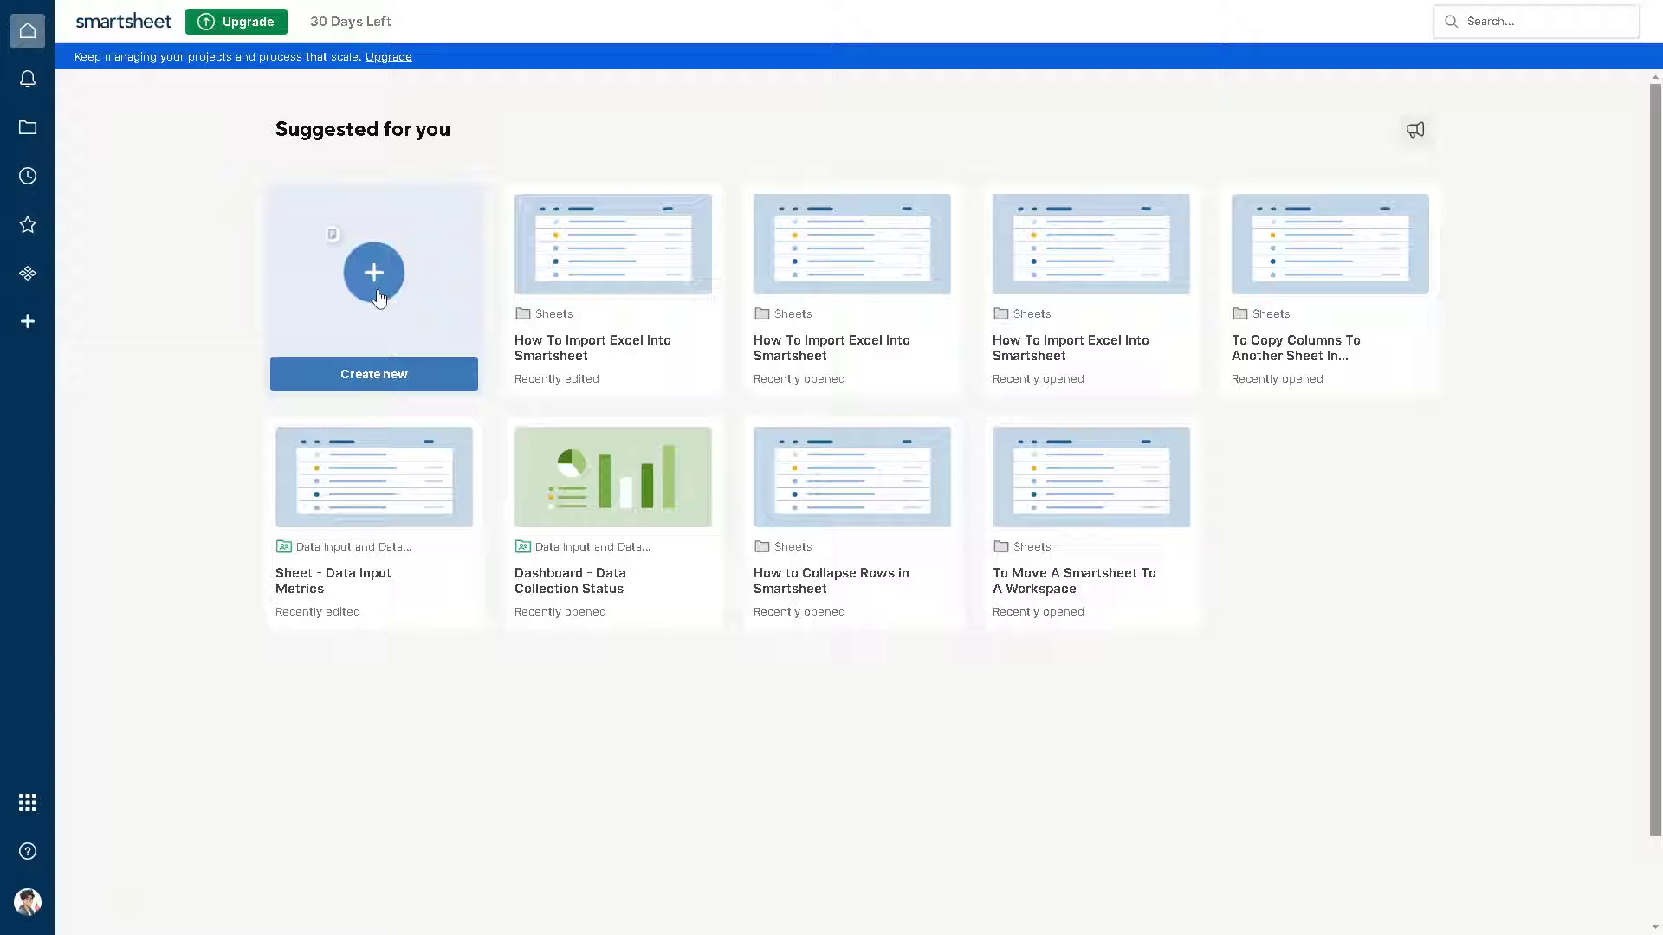
click(387, 282)
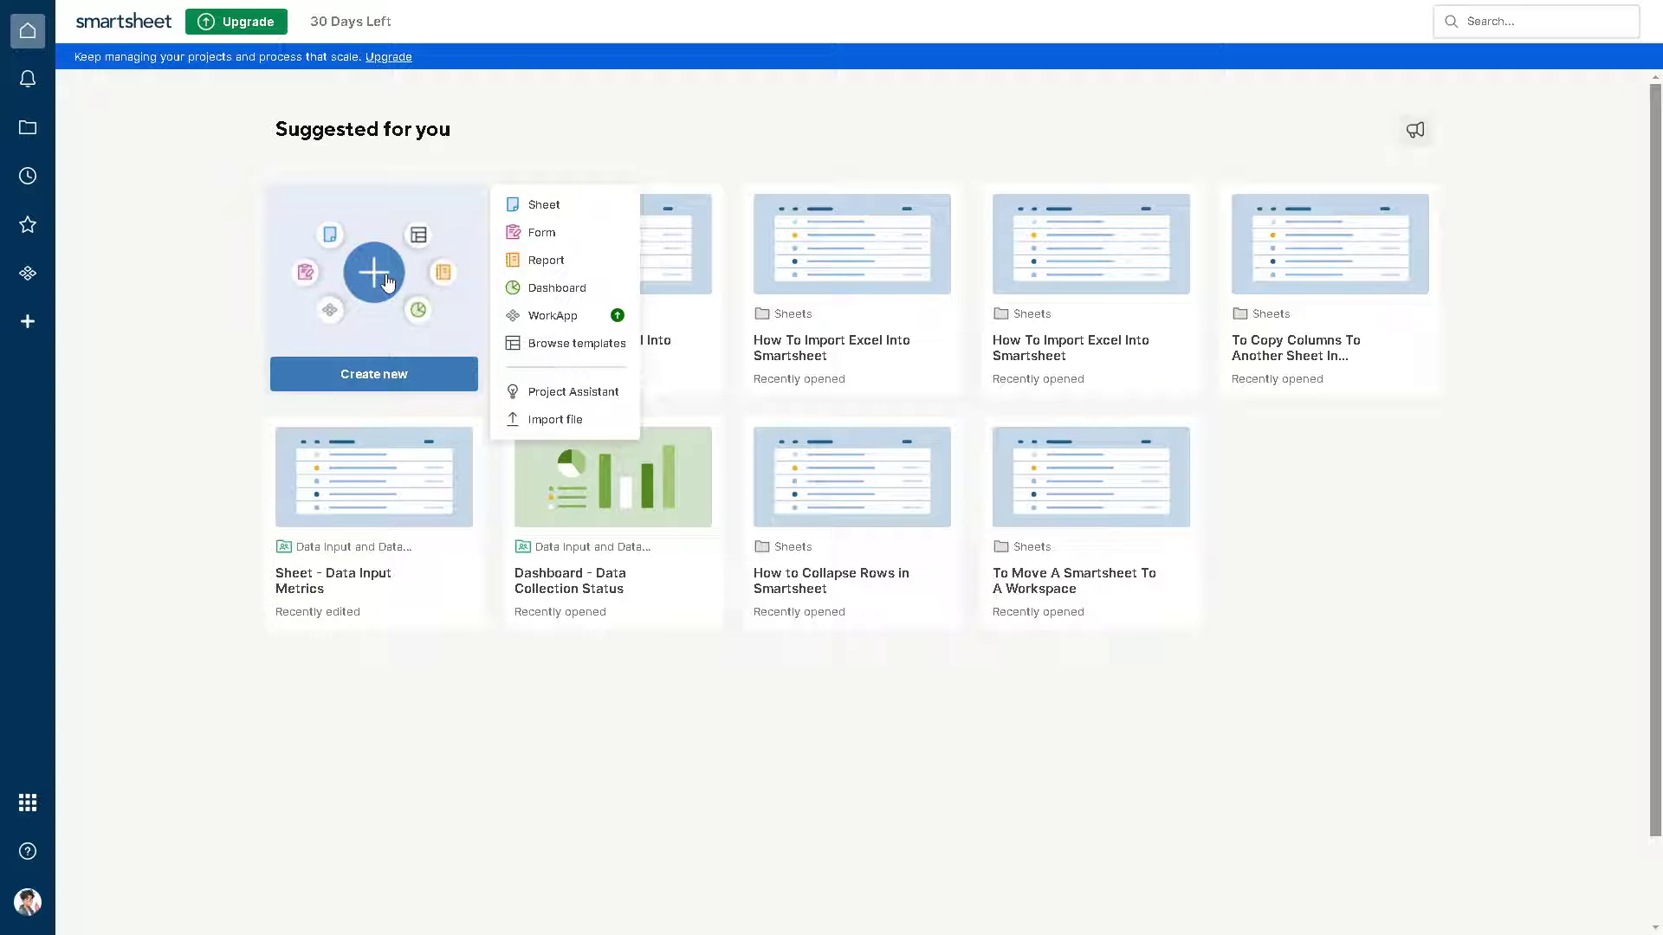
click(558, 212)
text(How to Use Alerts & Reminders in smartsheet)
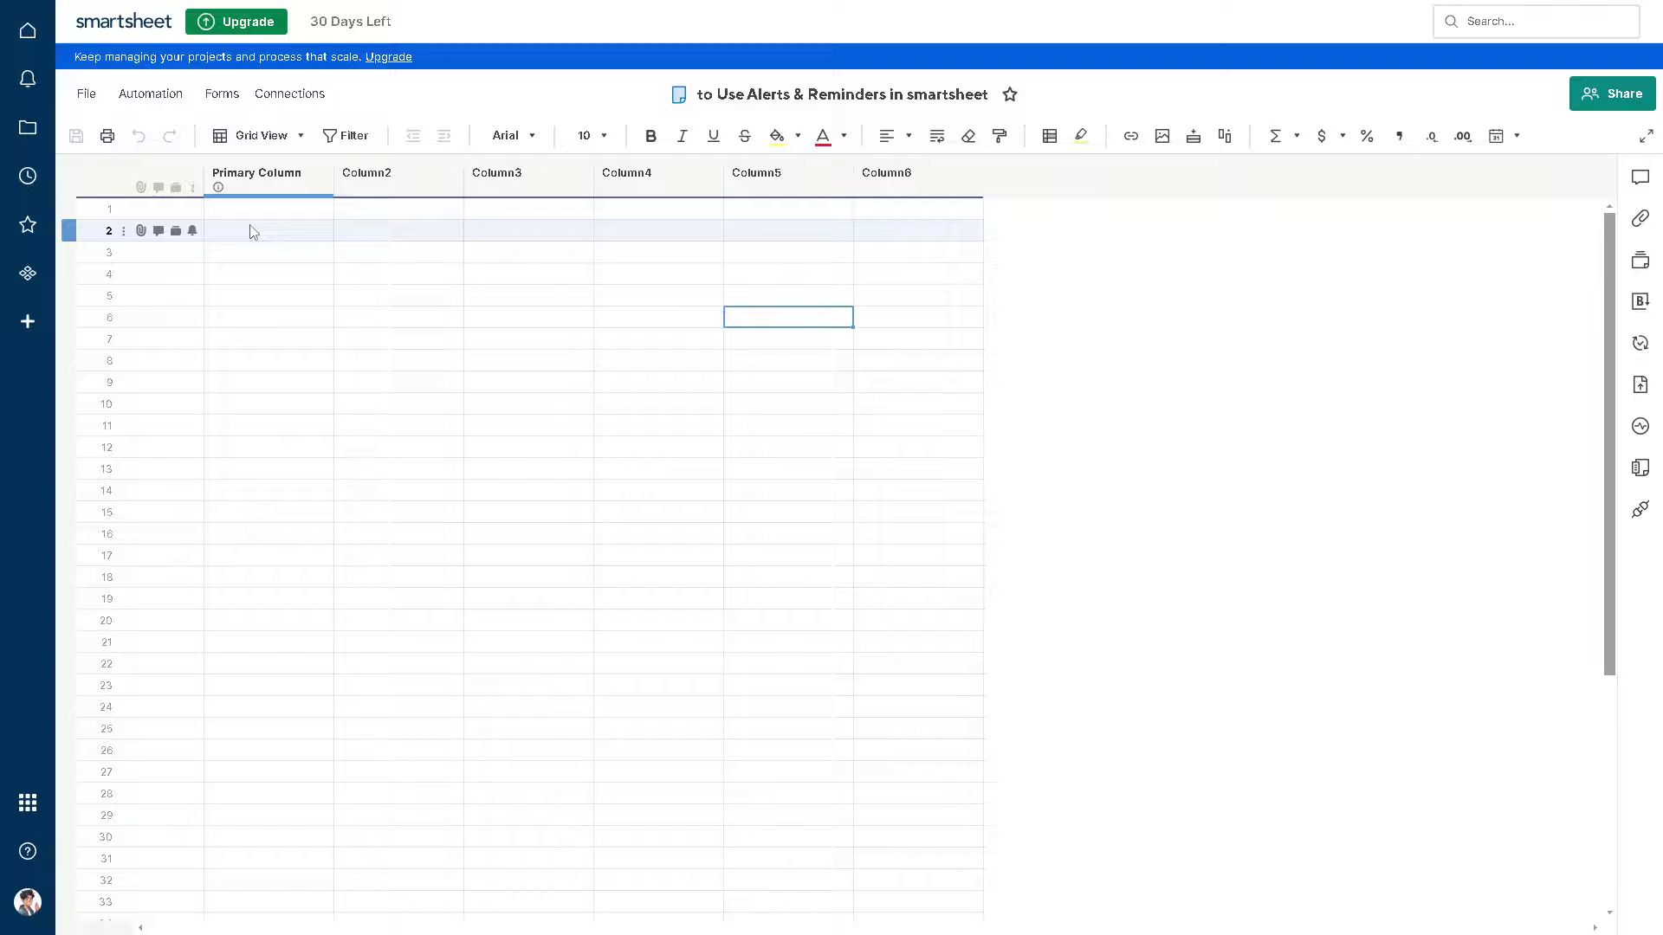
Widen the Primary Column and make row 1 read 'How to Use Alerts & Reminders in smartsheet'
click(250, 214)
text(to Use Alerts & Reminders in smartsheet)
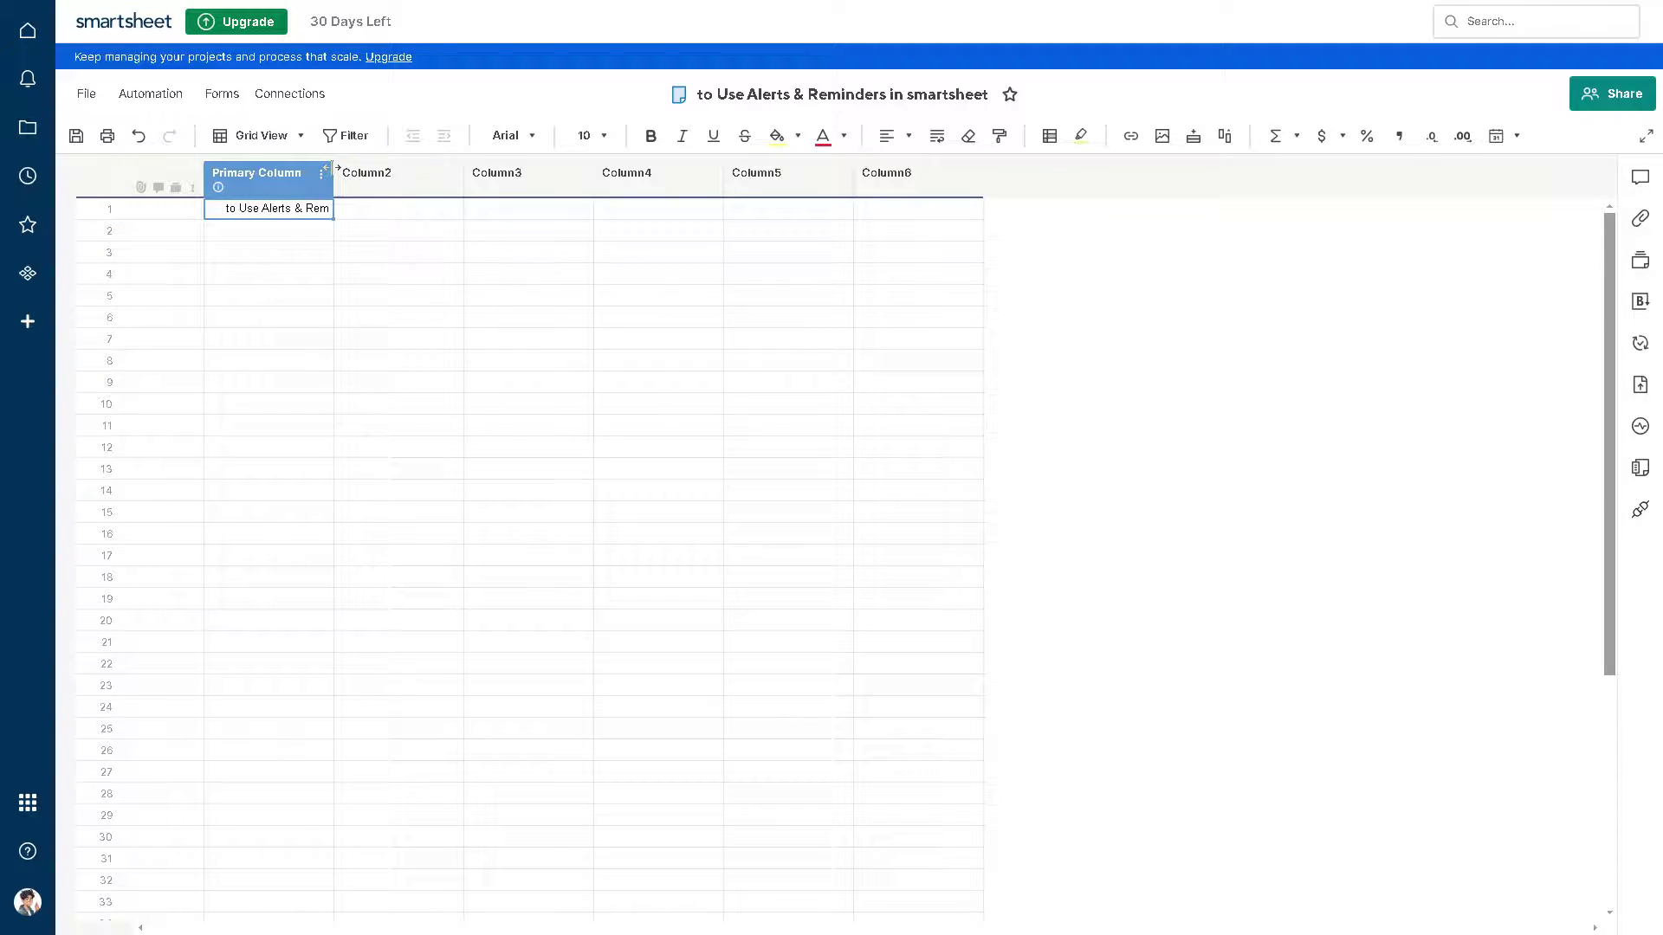
click(321, 192)
drag(321, 194, 605, 194)
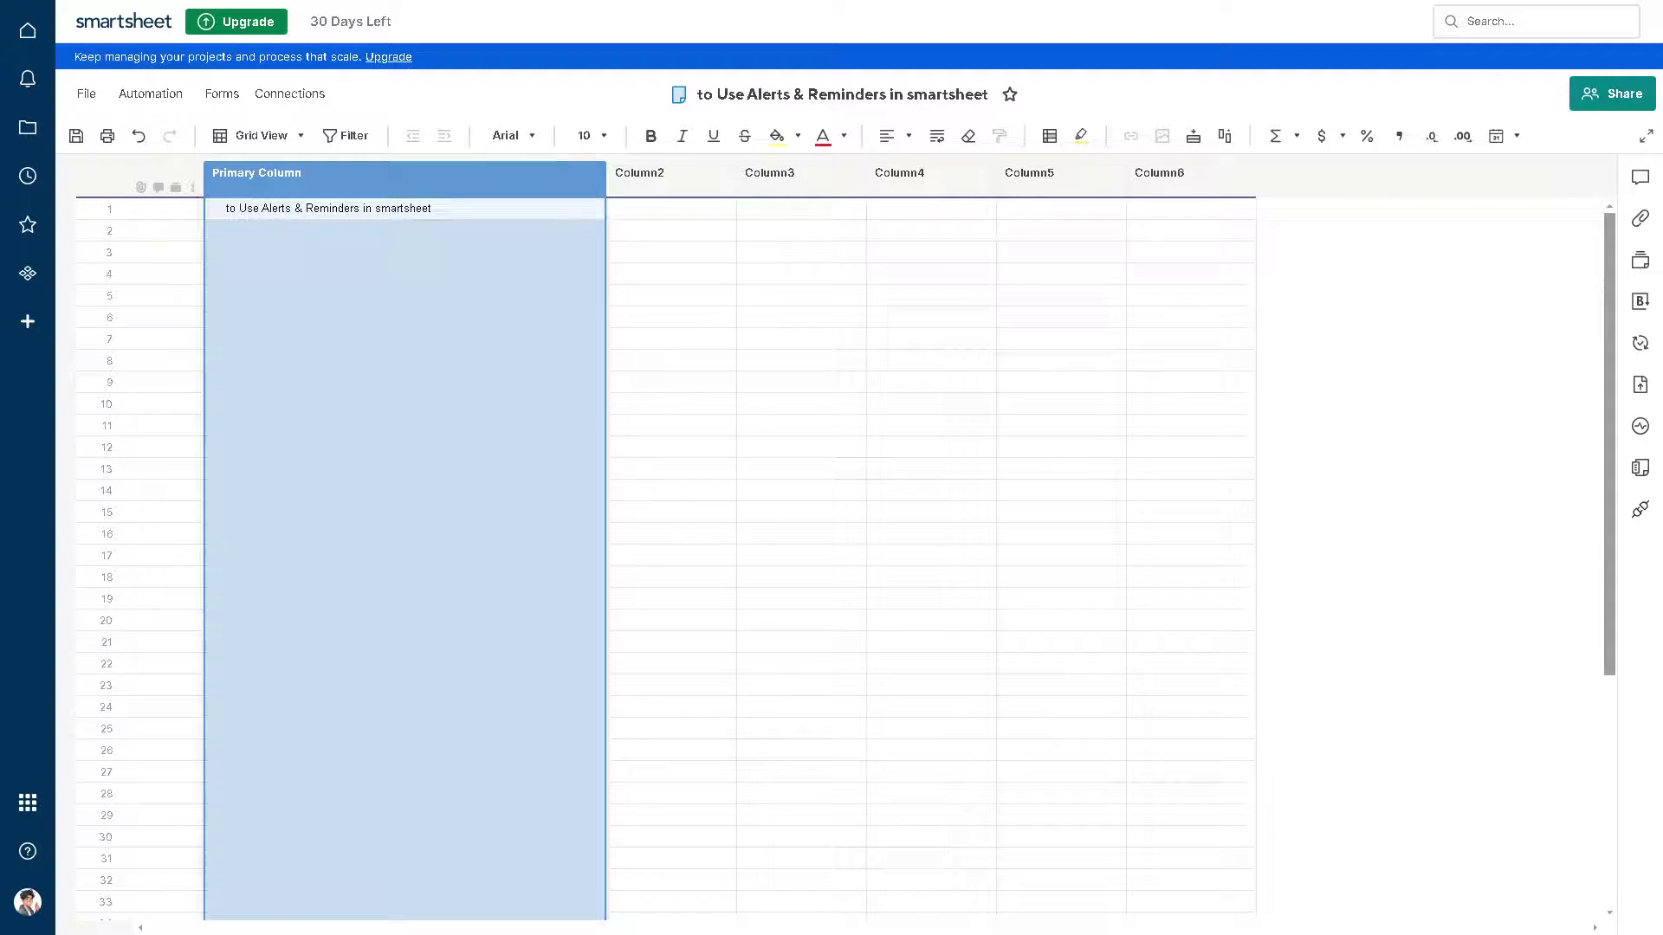
click(369, 212)
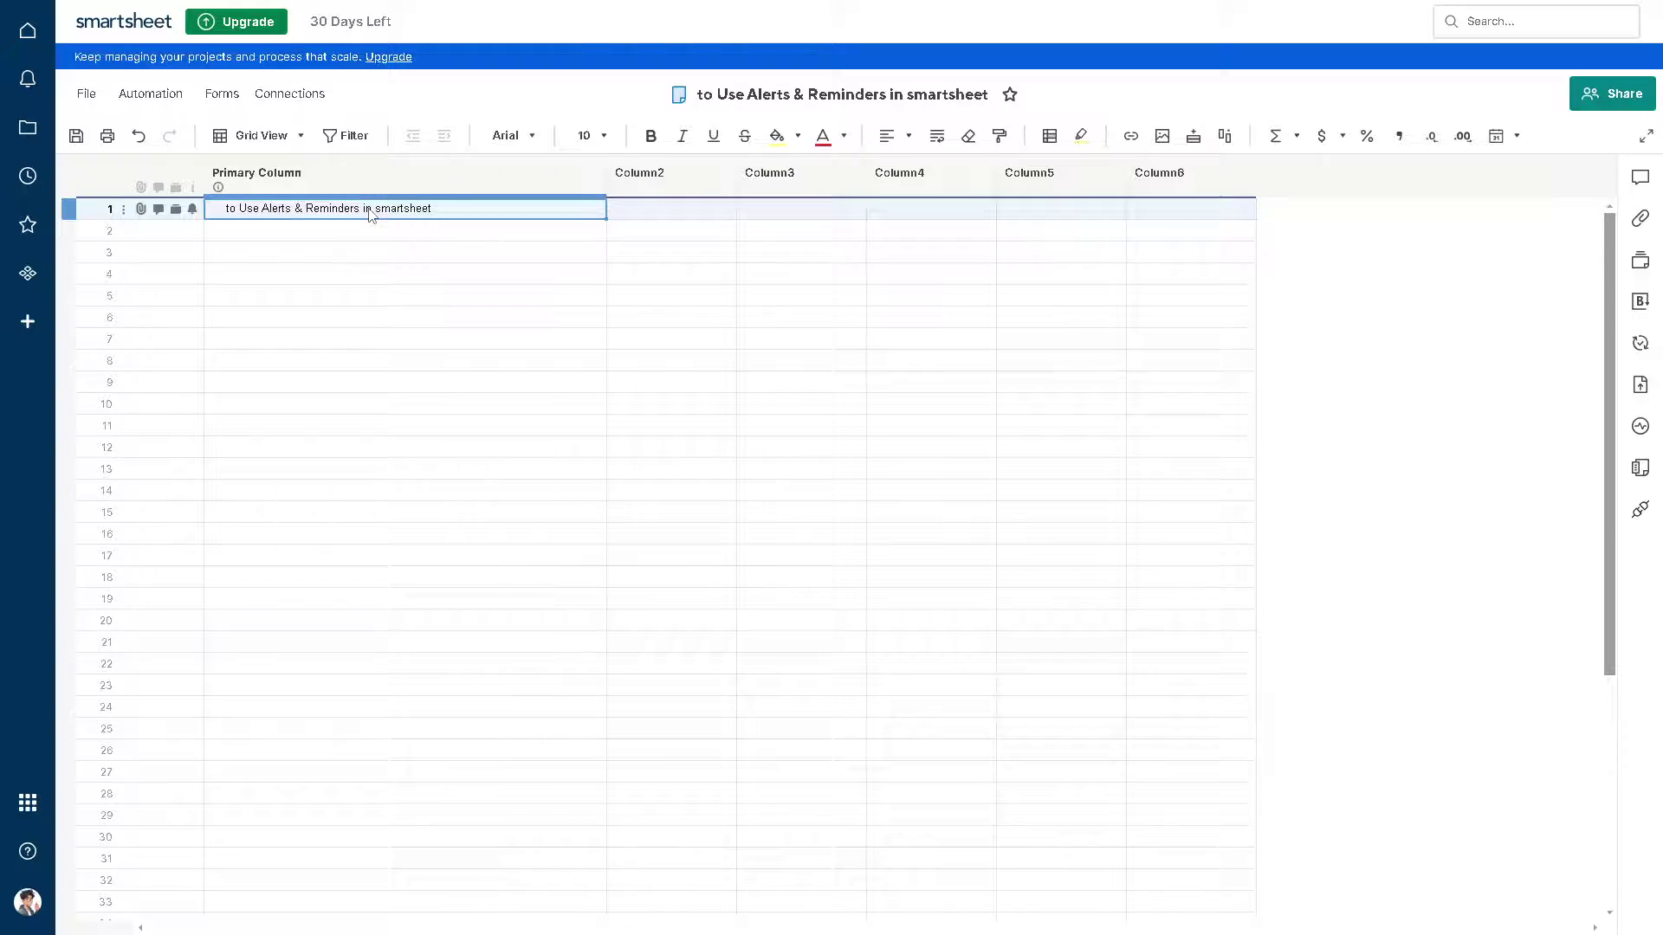
text(How)
key(Return)
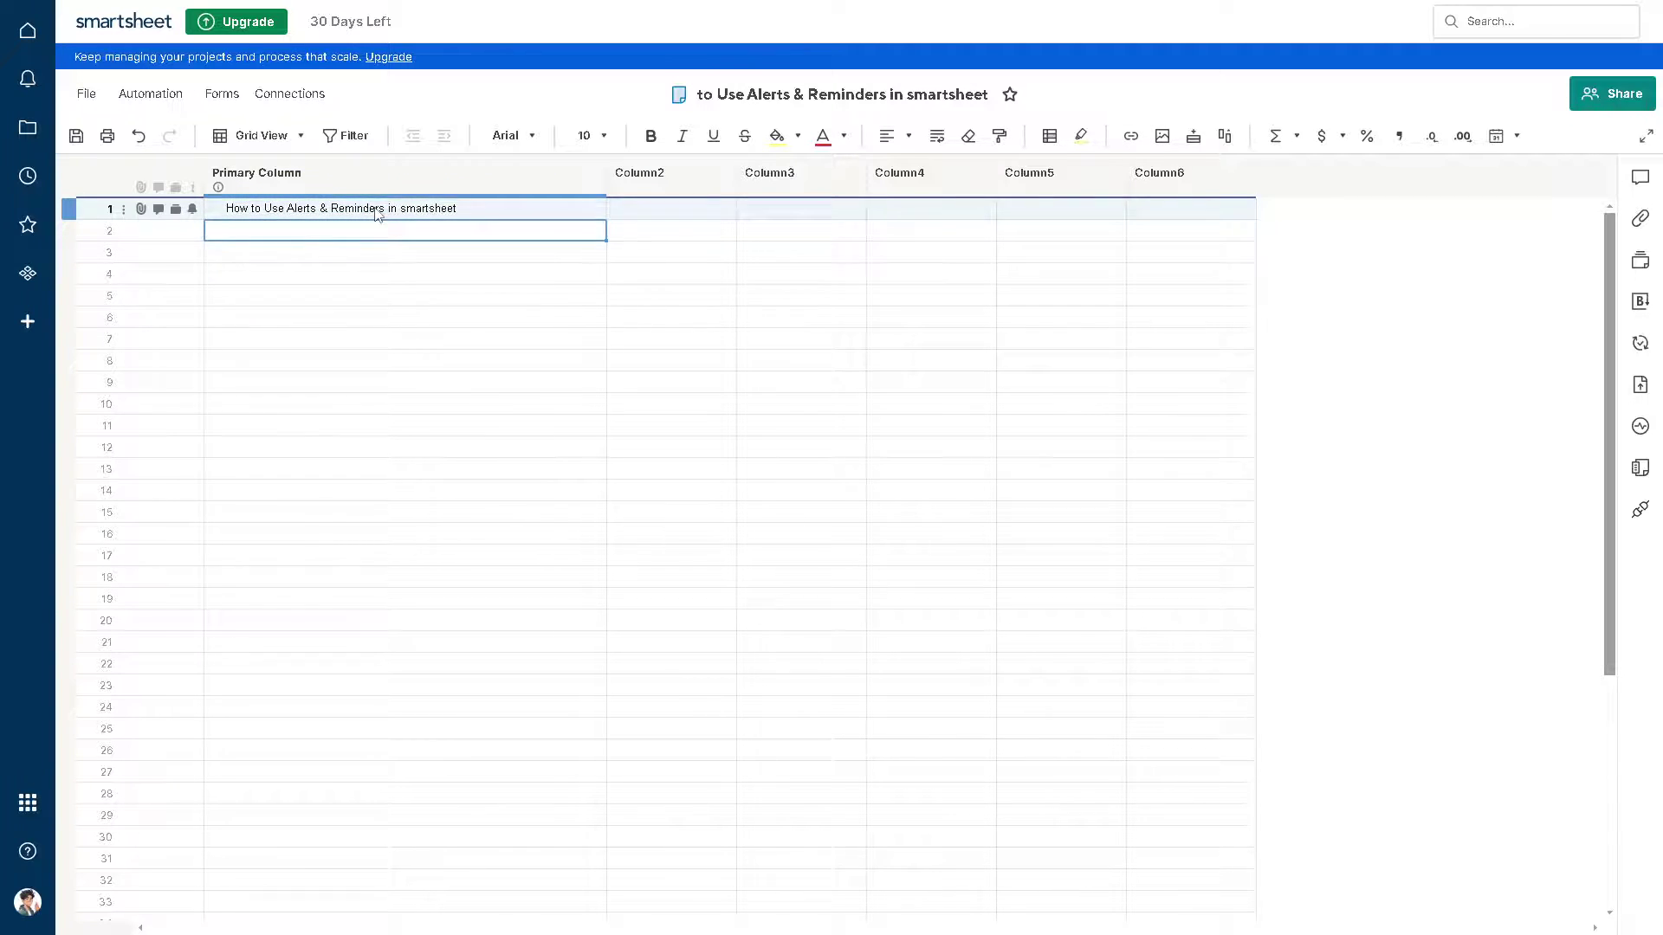
Copy the row 1 title into row 2 of the Primary Column
key(ctrl+c)
drag(371, 252, 370, 456)
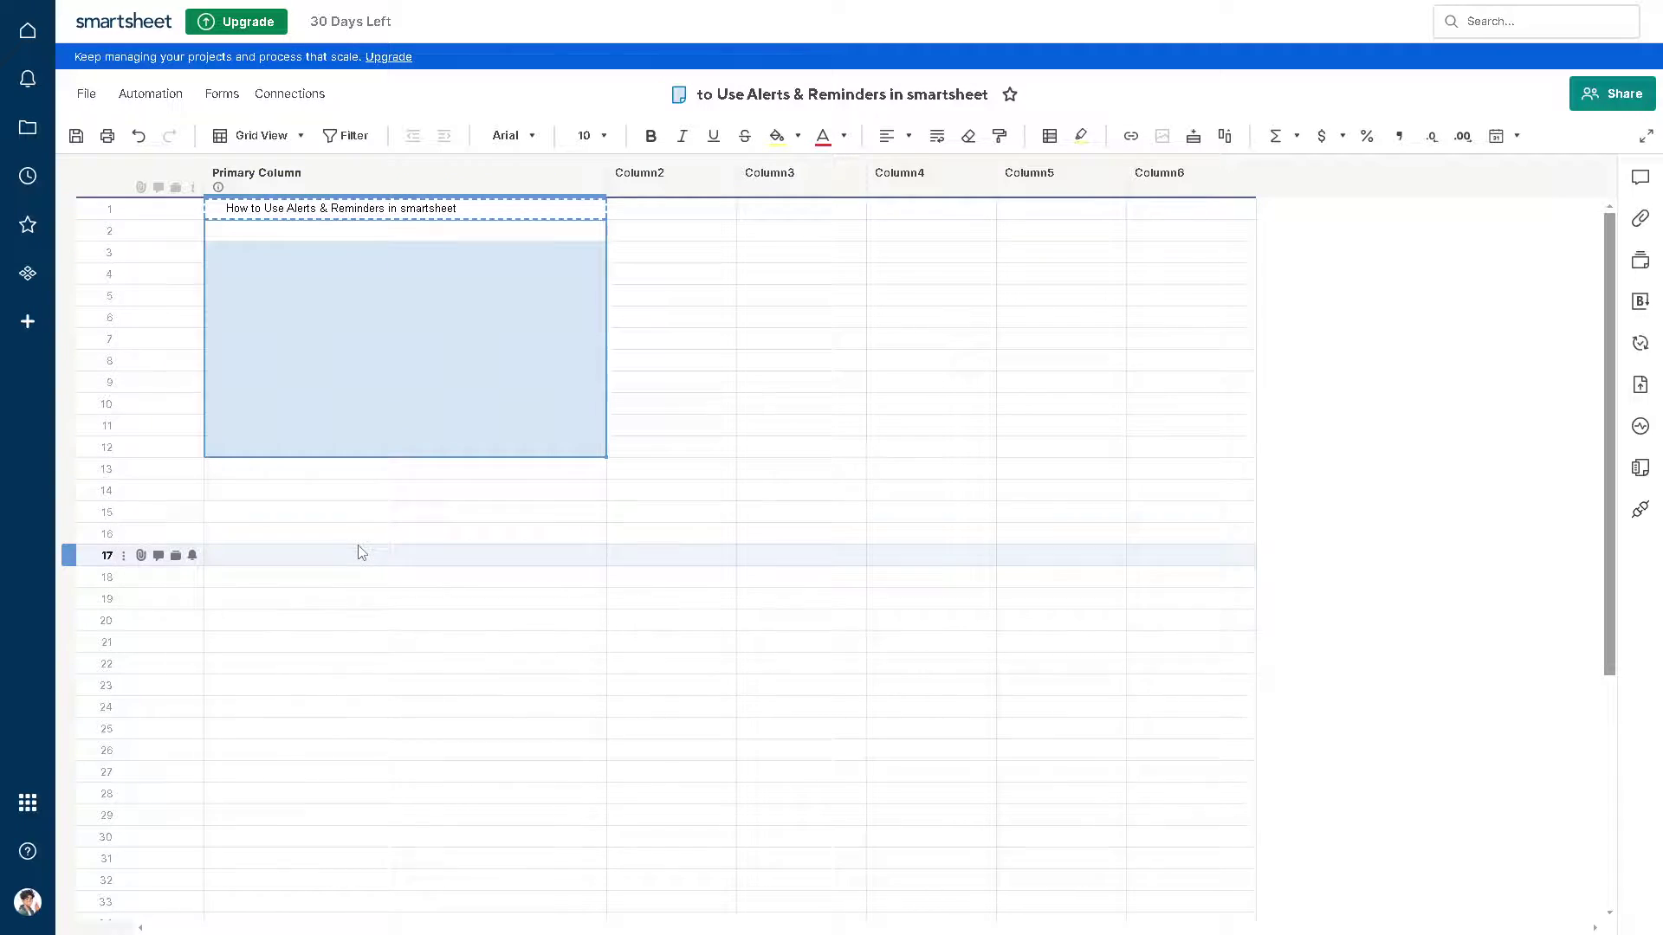
click(390, 234)
key(ctrl+v)
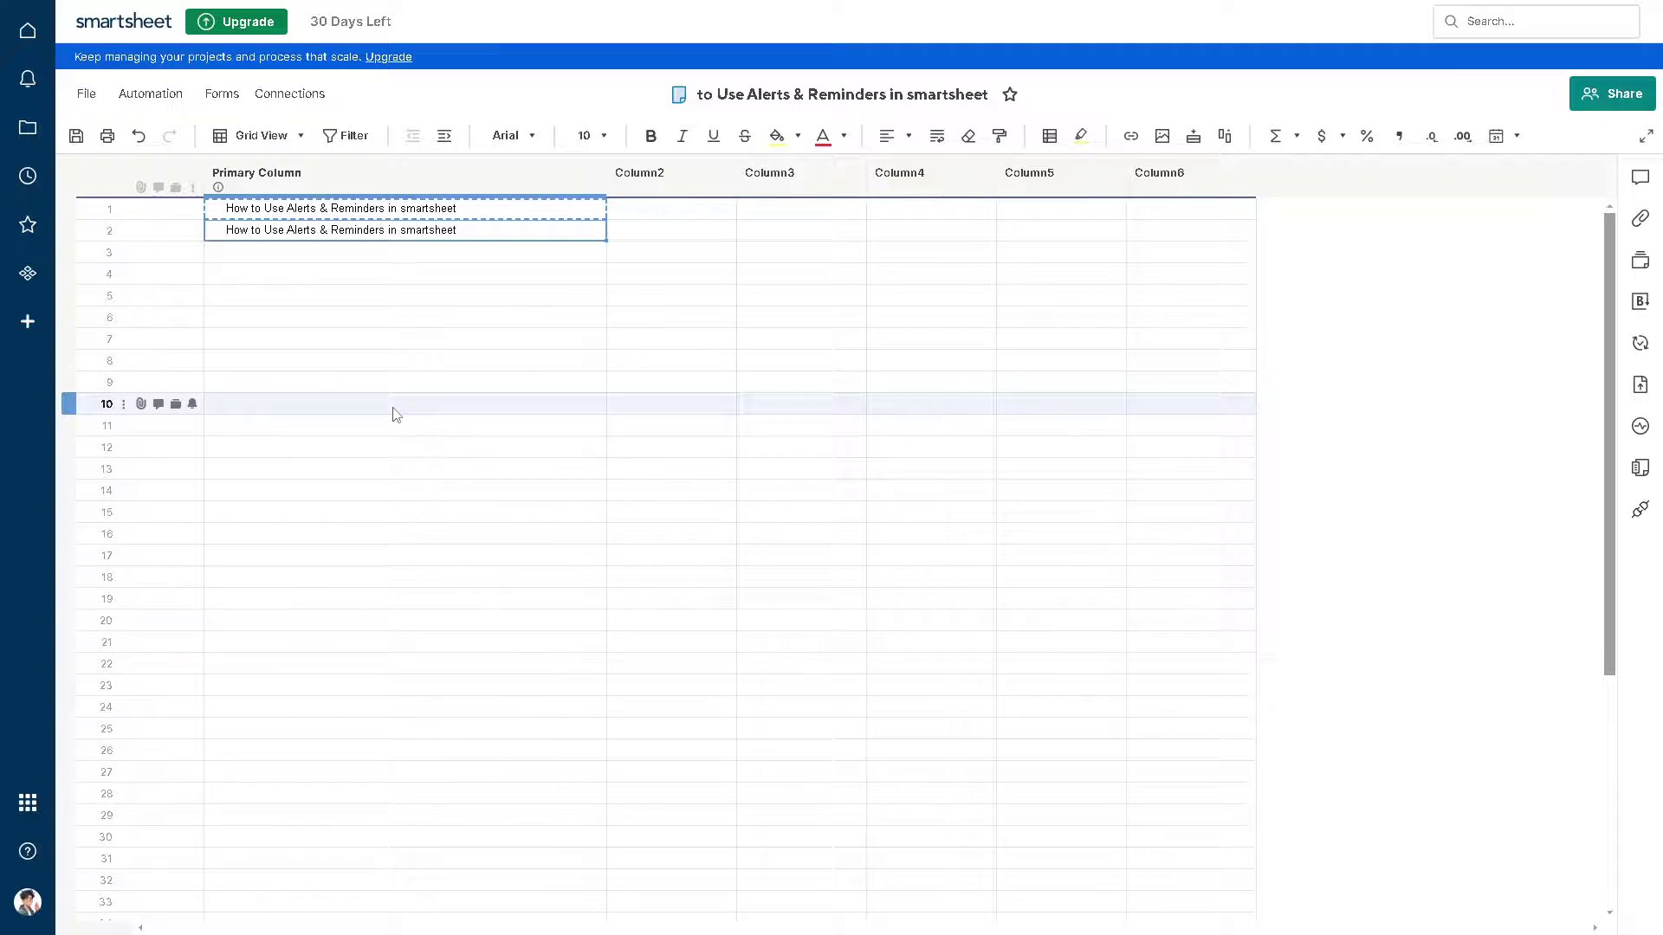
click(345, 256)
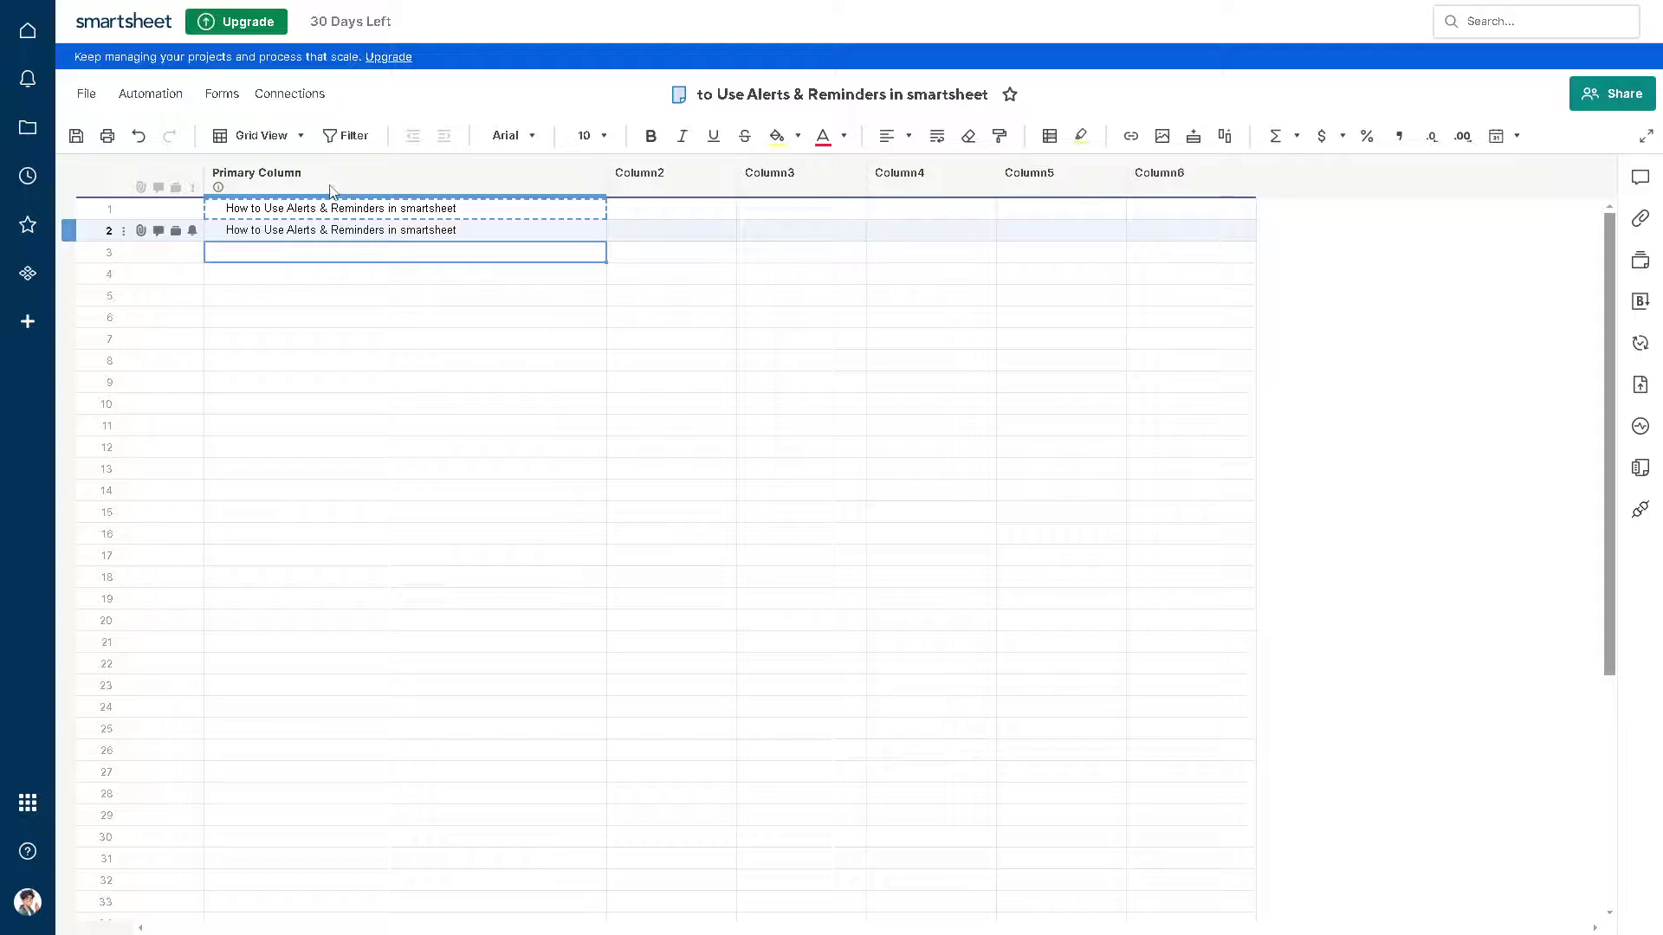
Open the workflow template gallery from Automation and preview 'Alert someone when specified criteria are met'
click(151, 96)
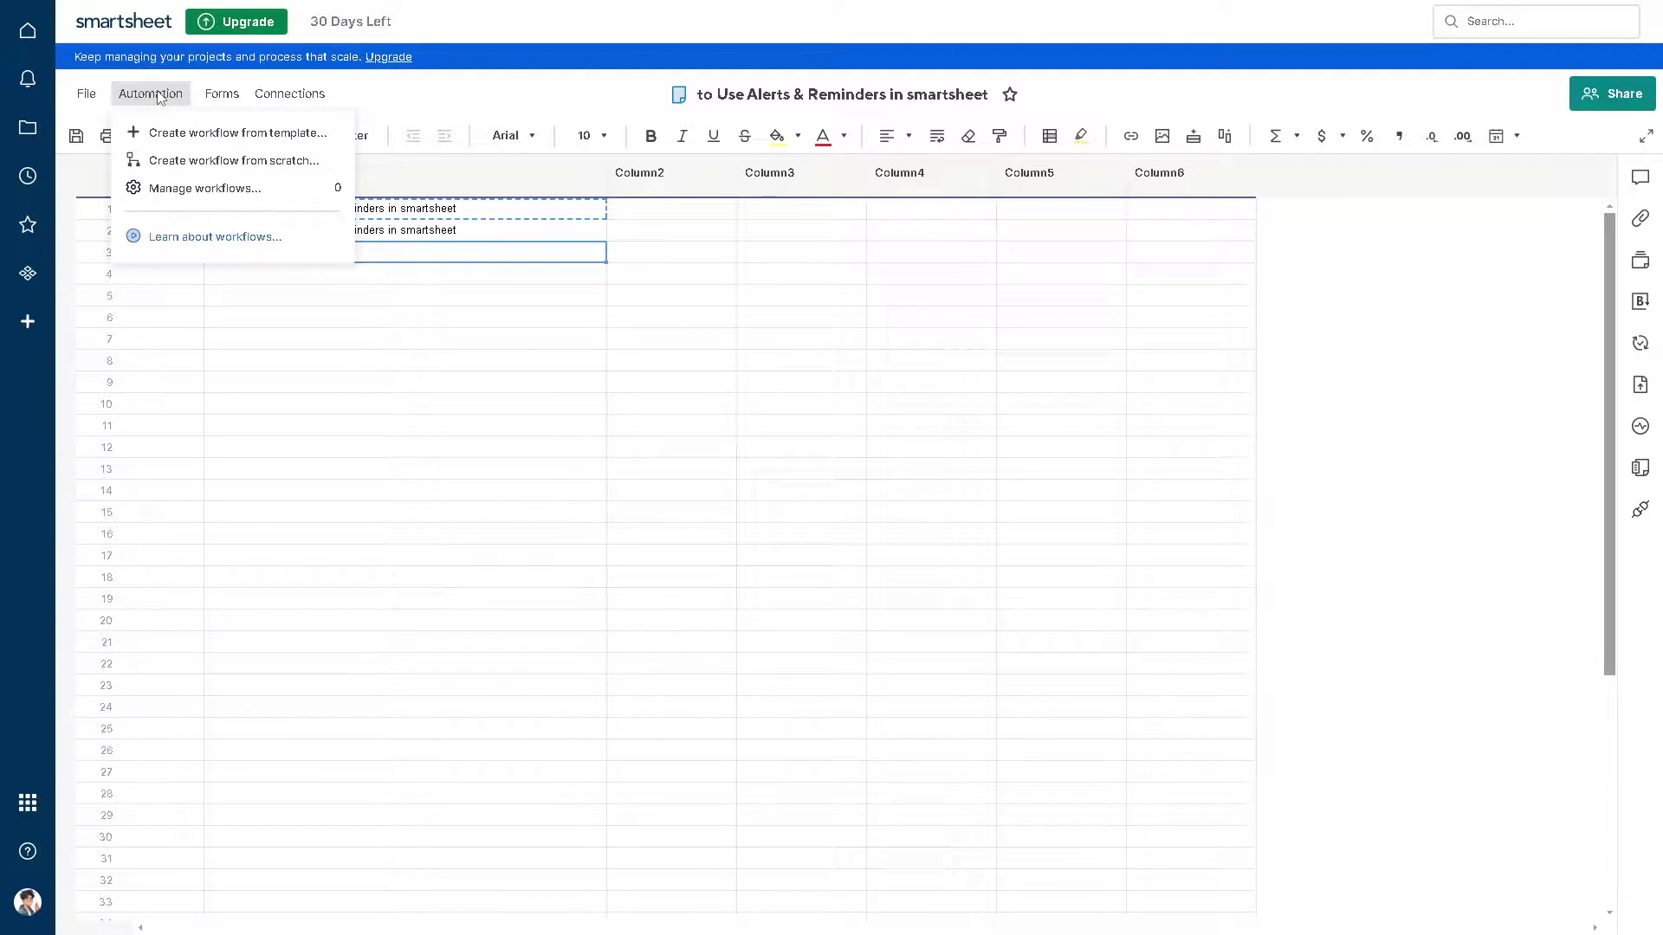
click(139, 135)
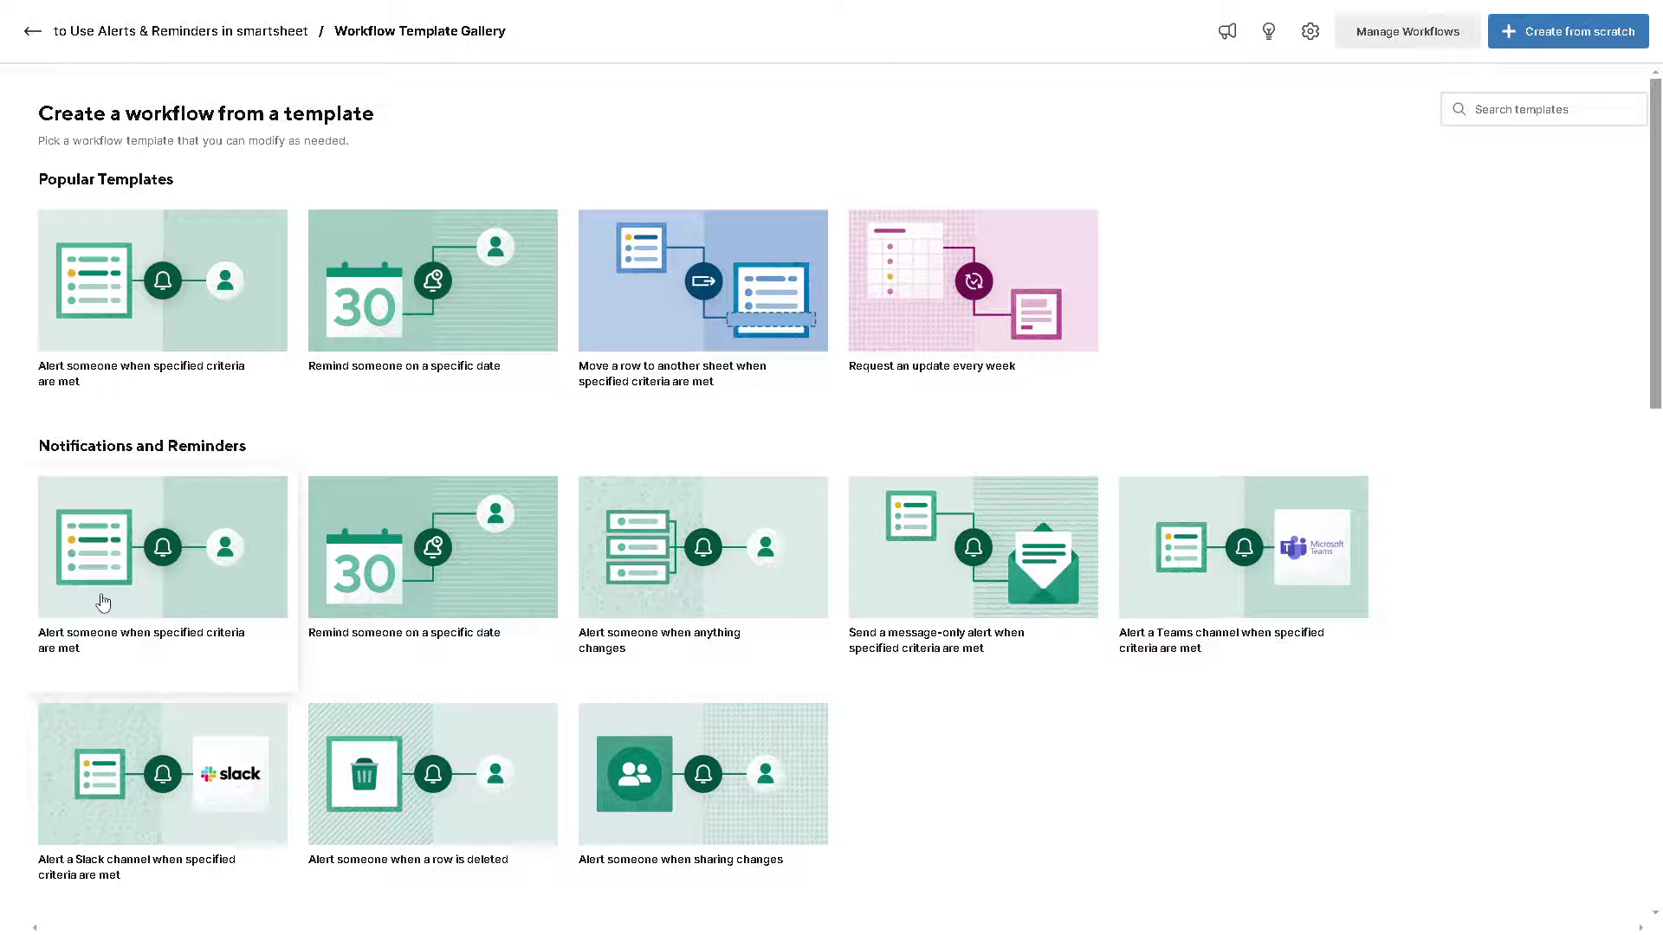
click(190, 559)
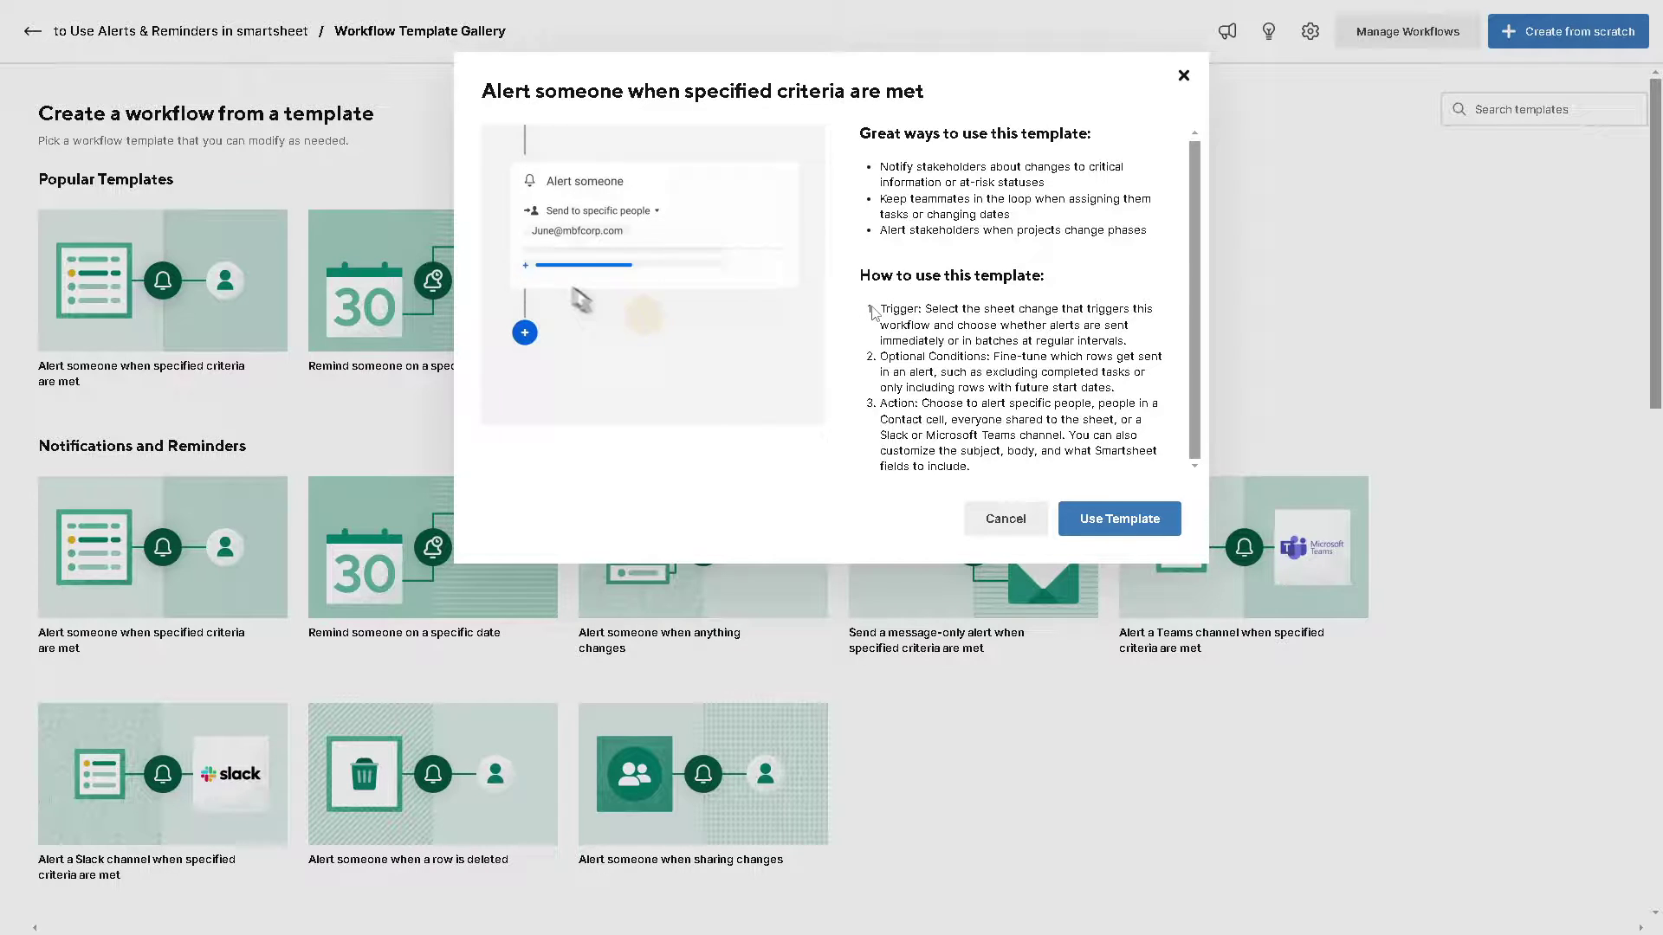
click(1100, 520)
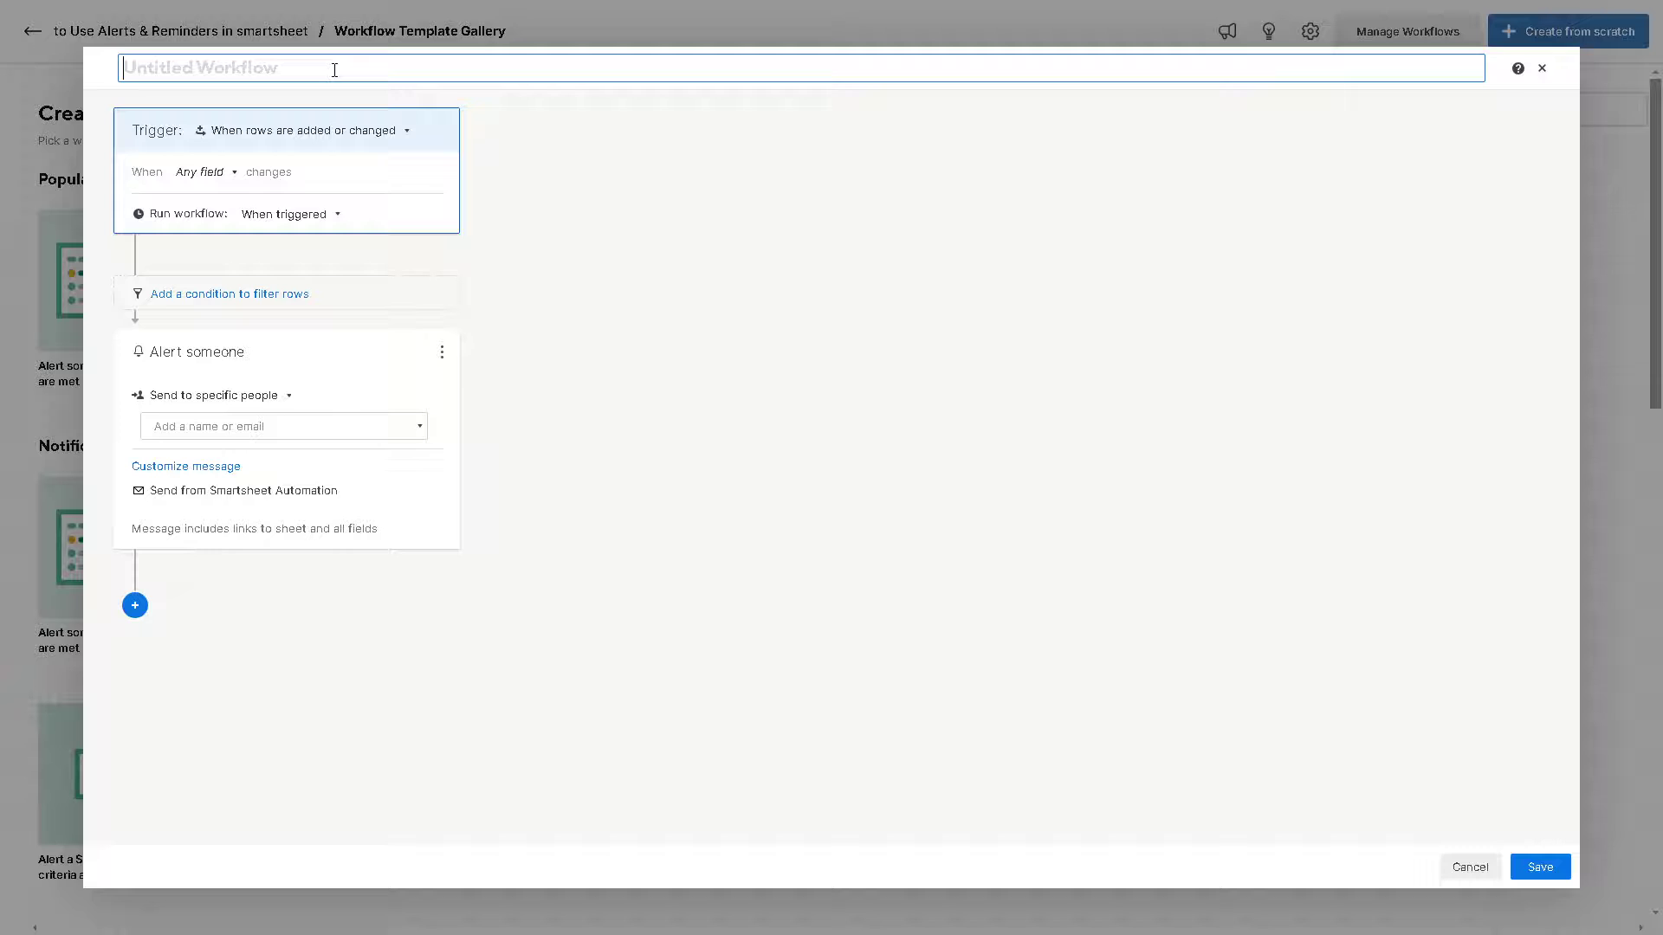
text(How to Use Alerts & Reminders in smartsheet)
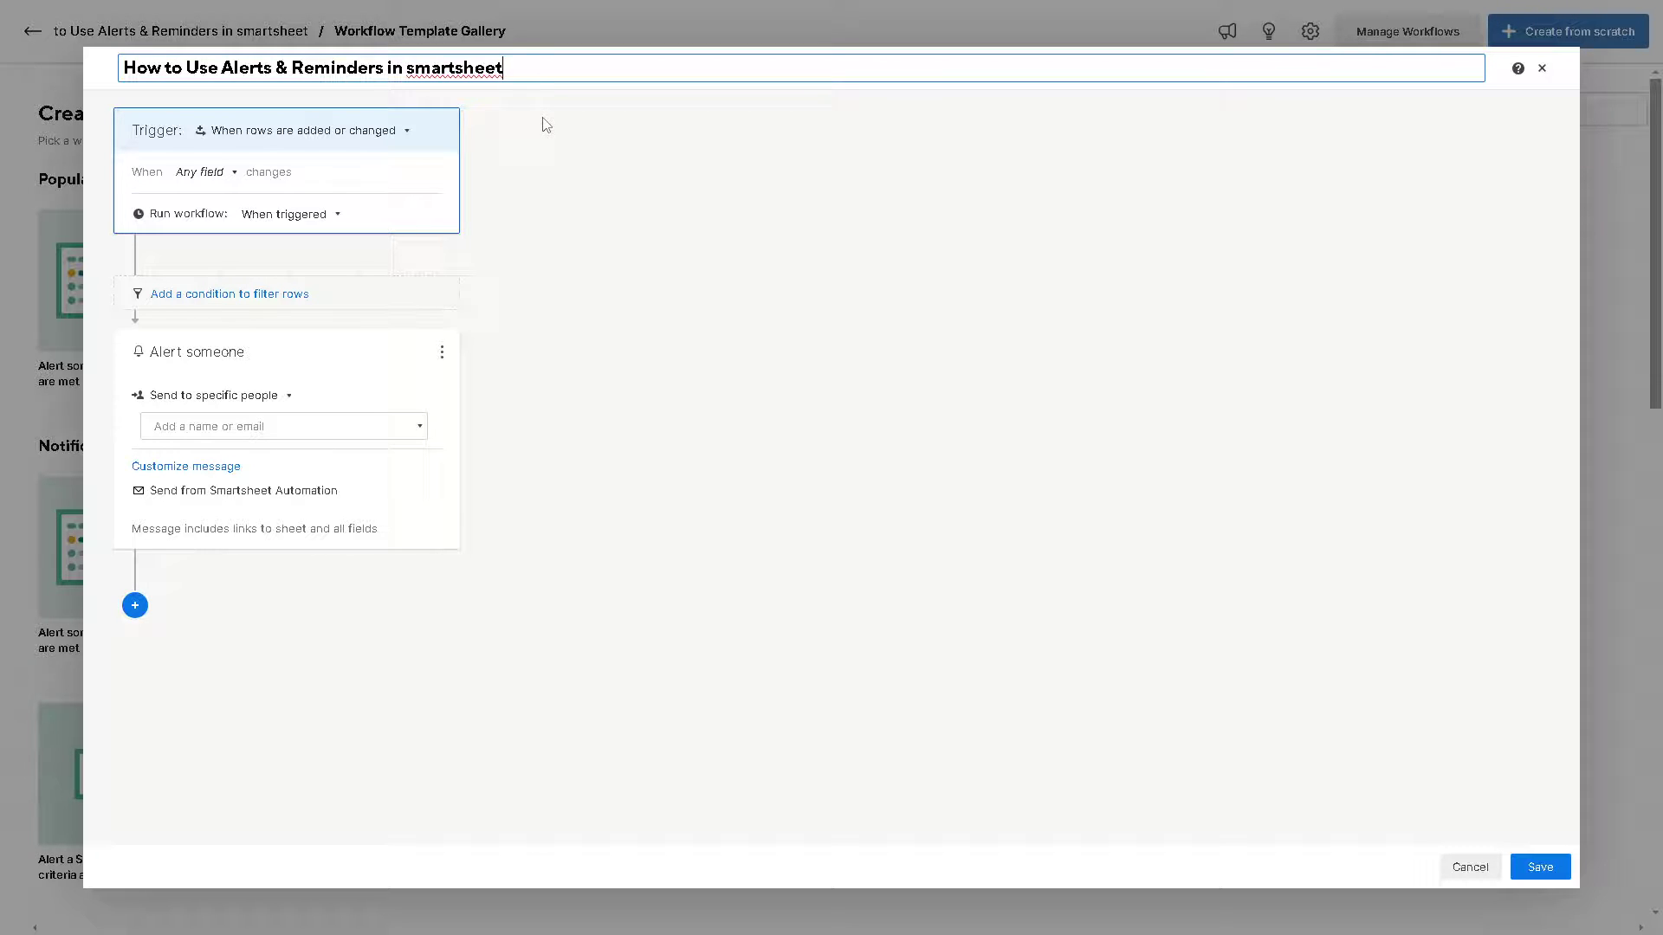
click(409, 137)
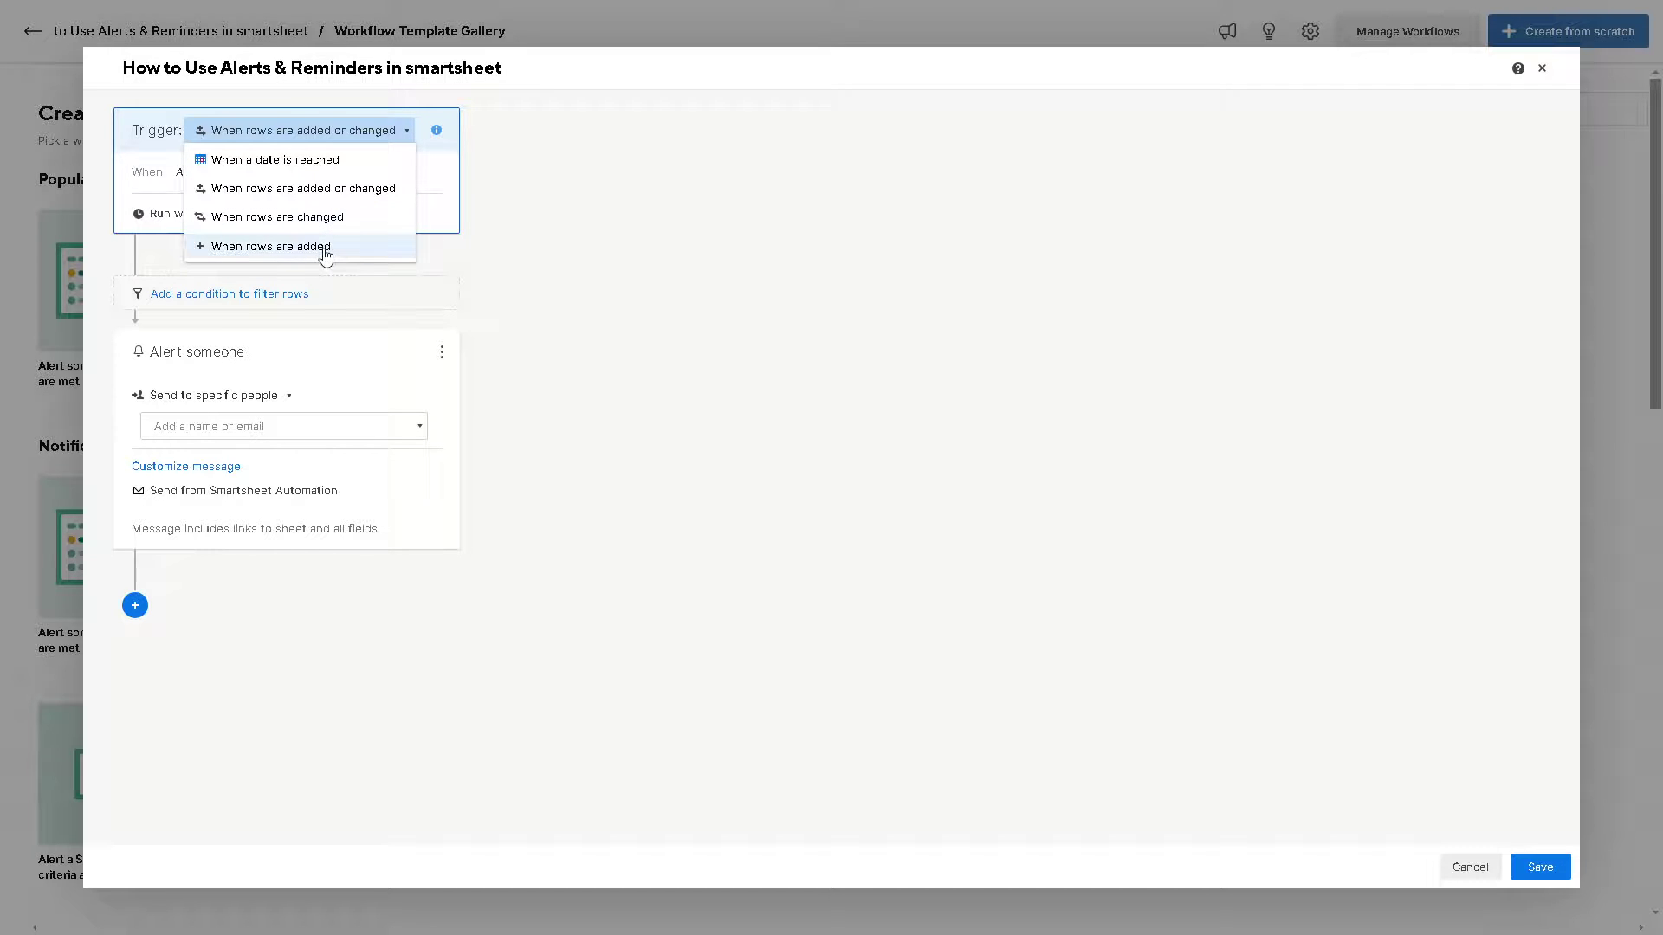
click(606, 257)
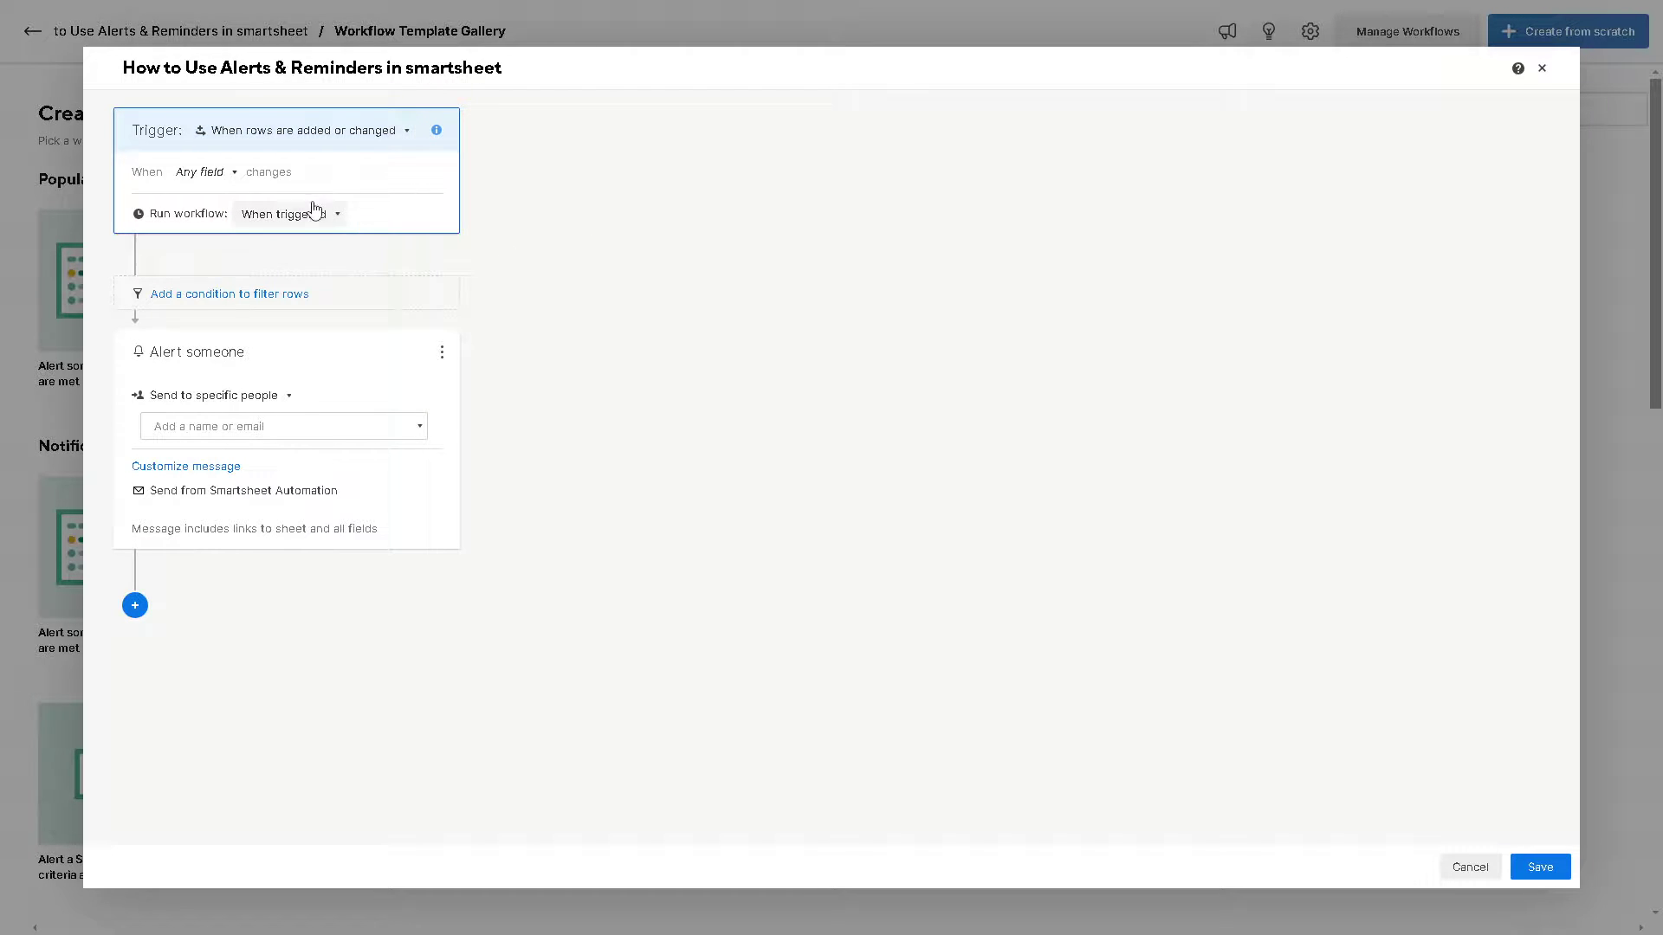
click(239, 178)
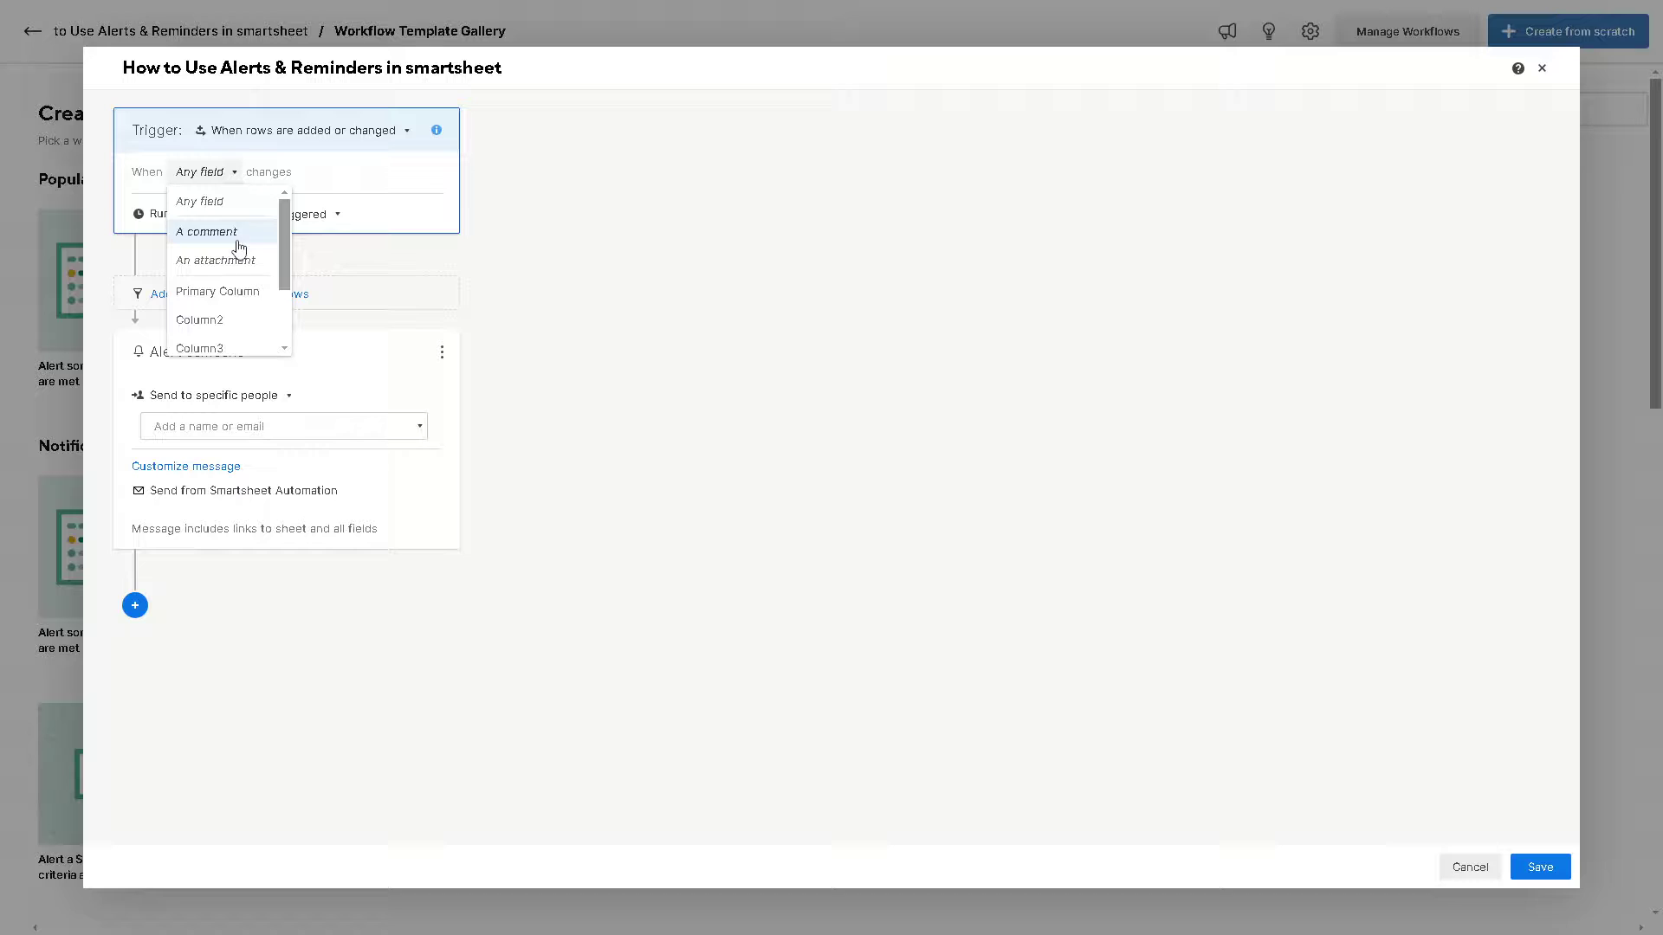
scroll(221, 313, down, 2)
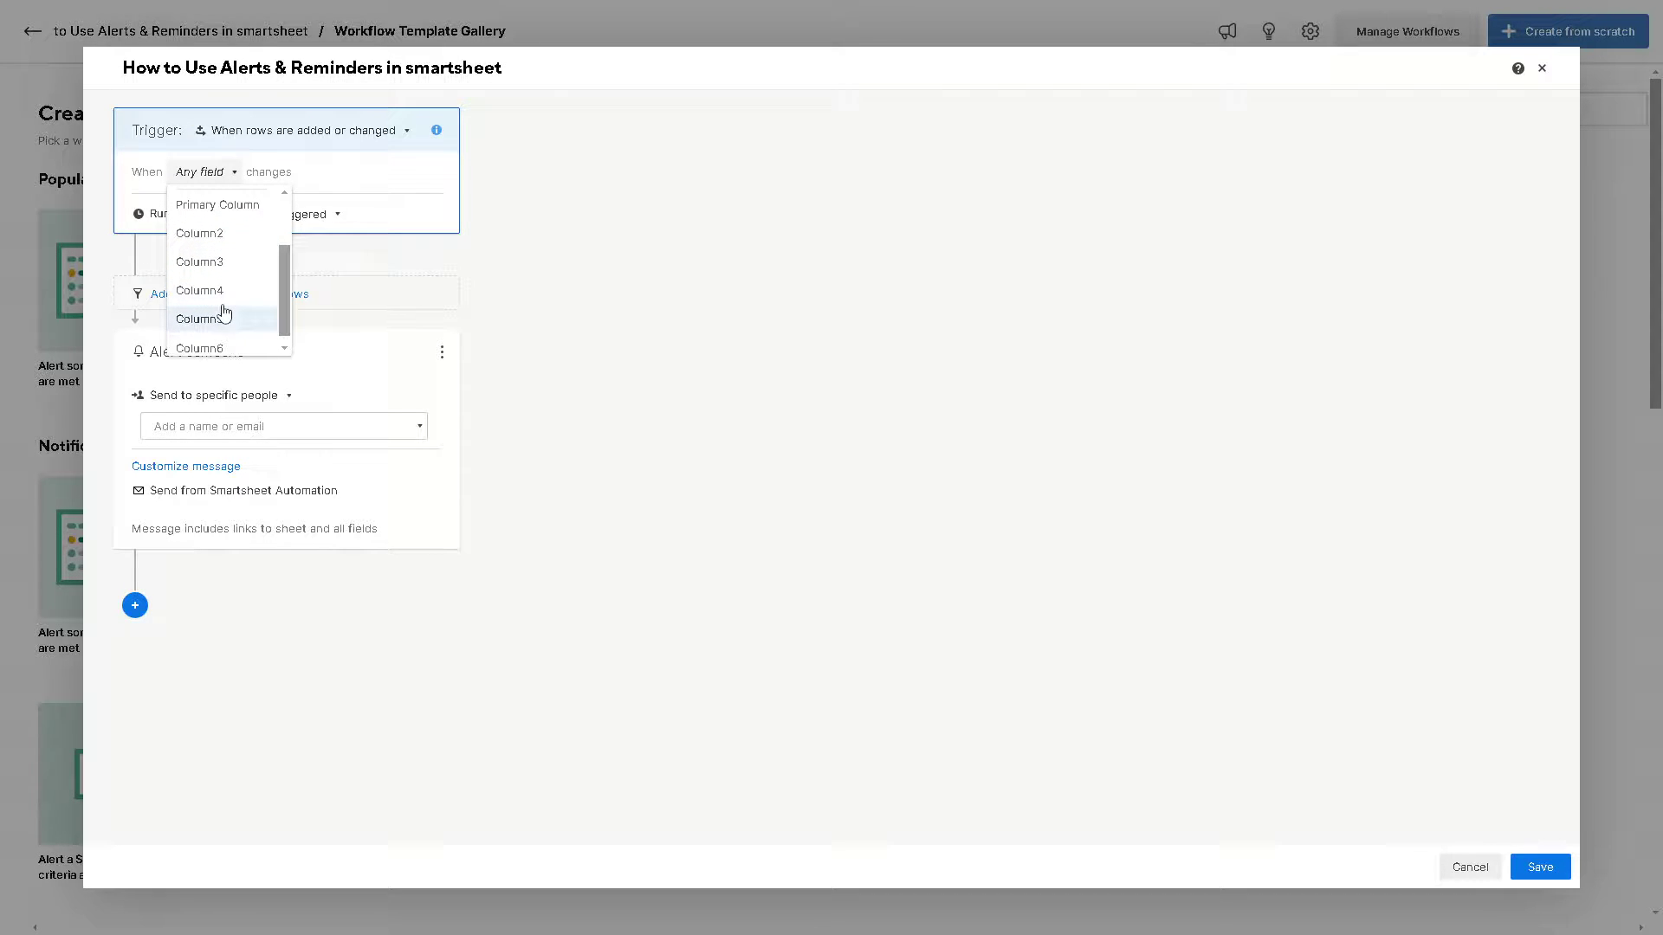
click(504, 281)
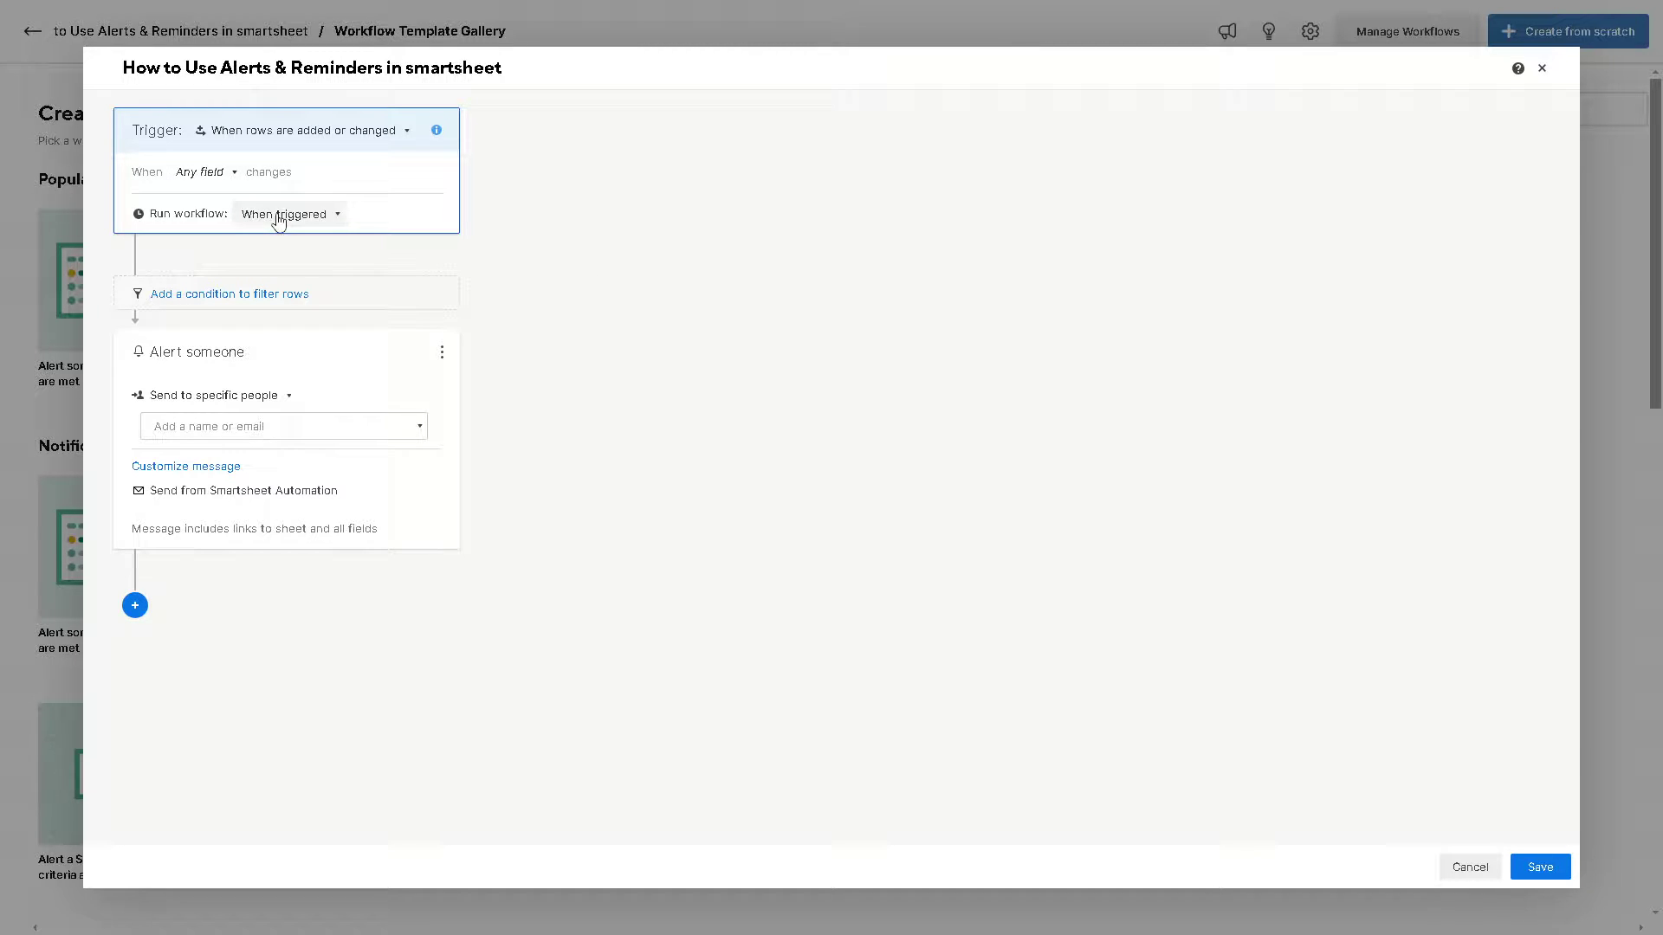
click(337, 216)
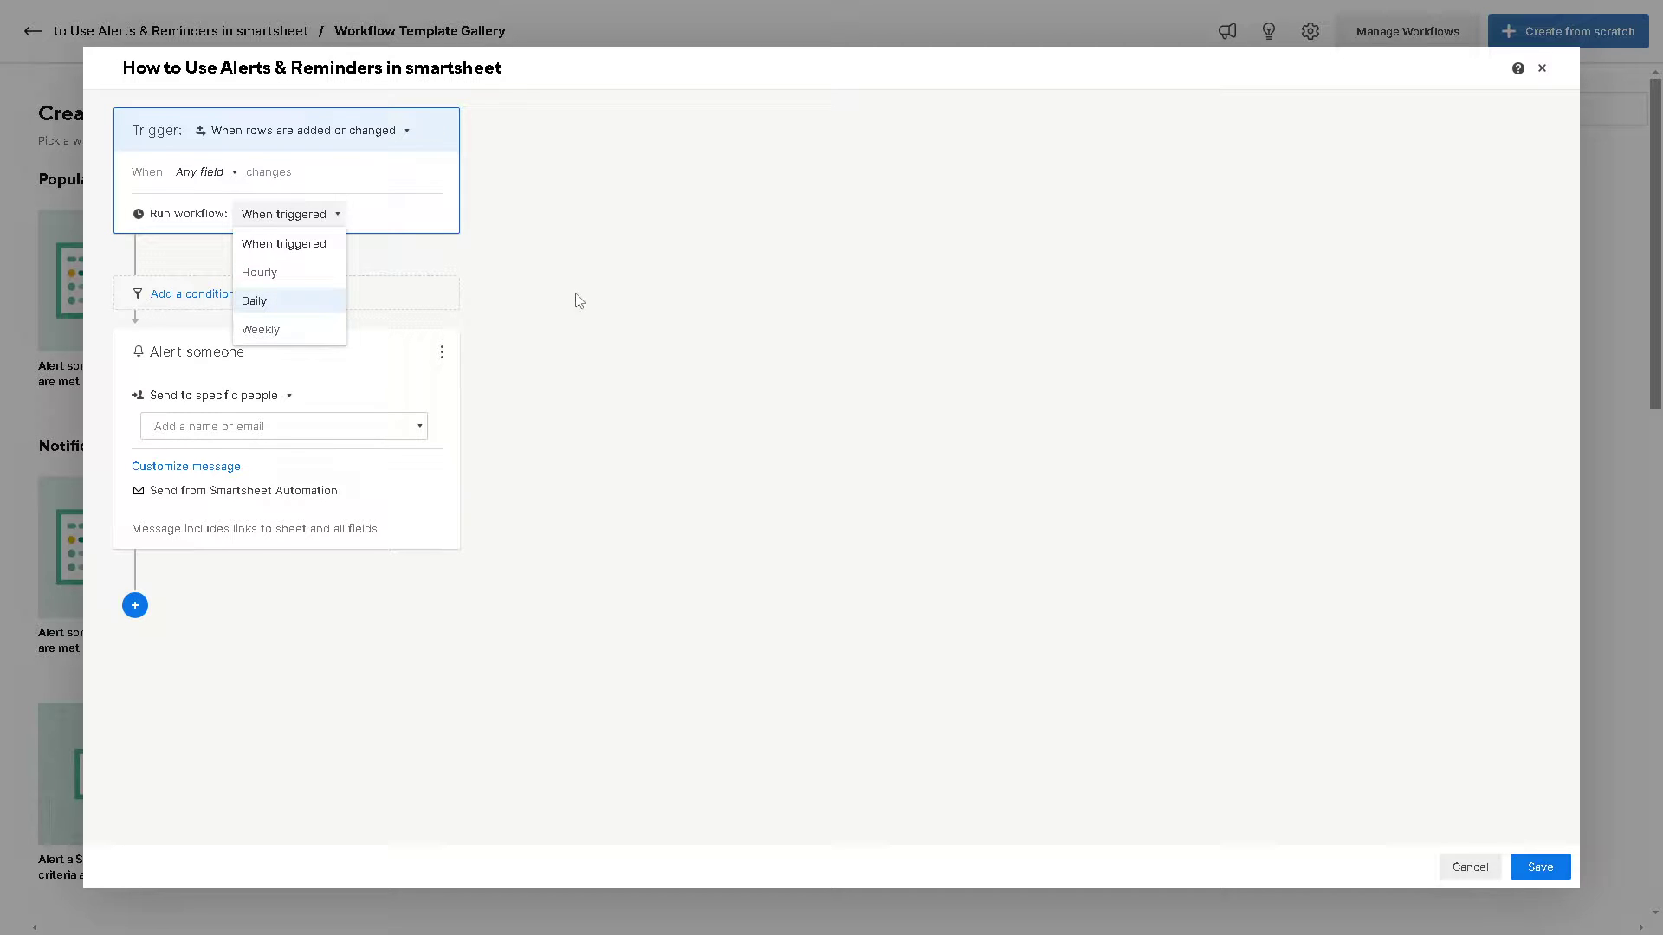
click(619, 290)
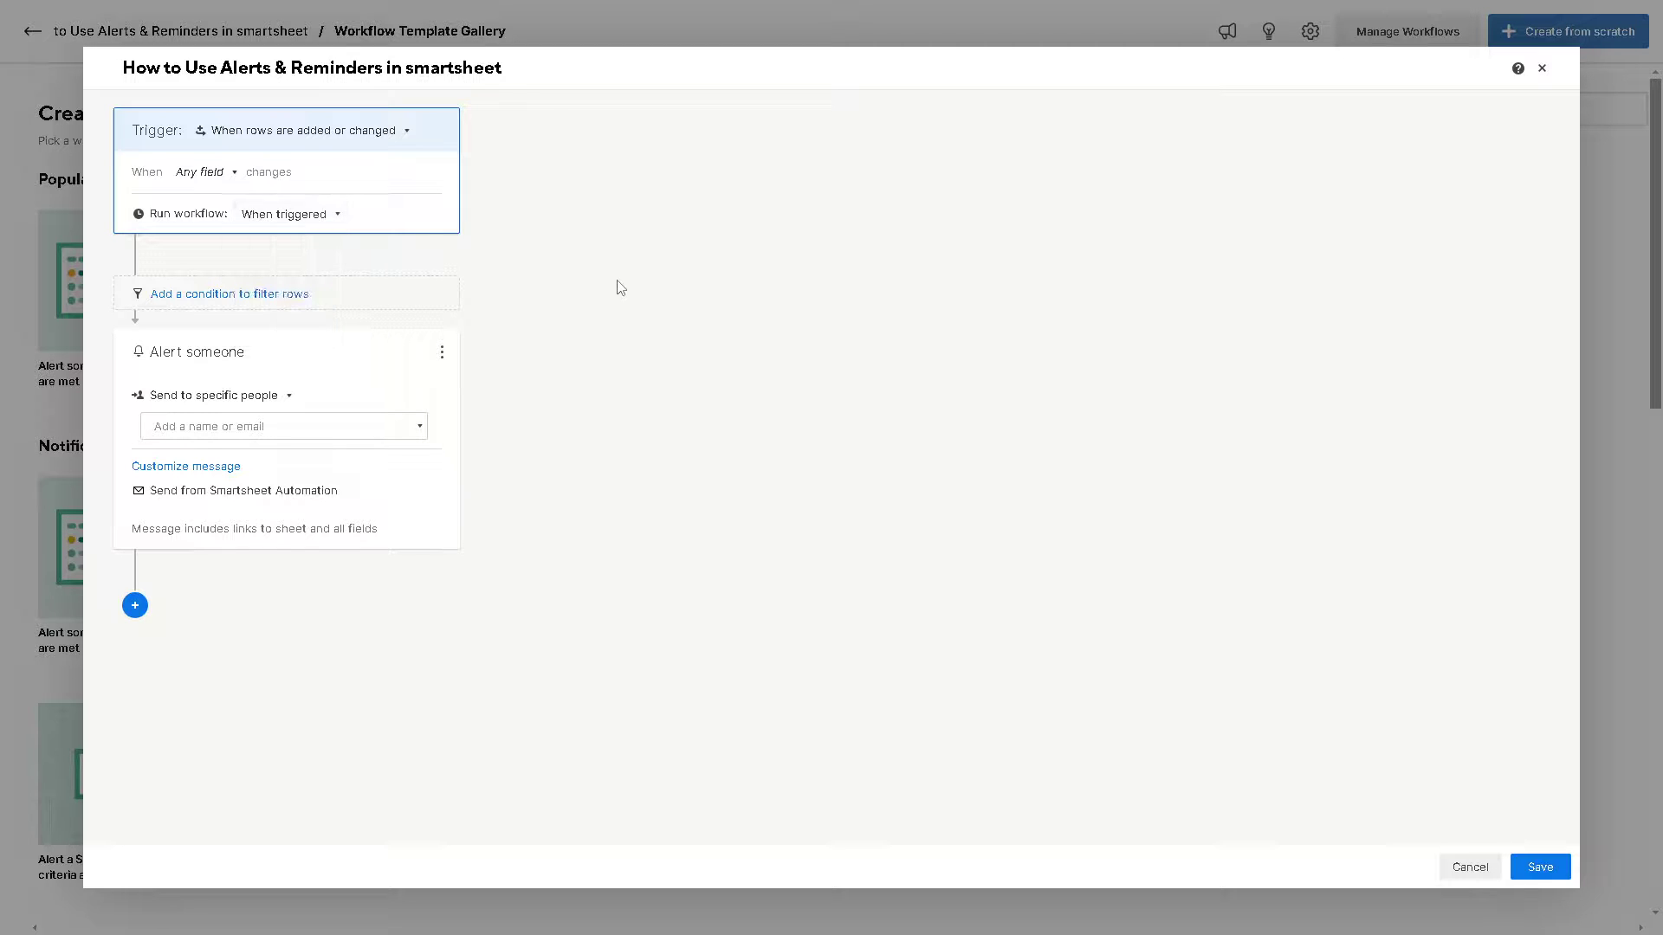
Add a row-filtering condition step before the alert, leaving its field unselected
click(206, 297)
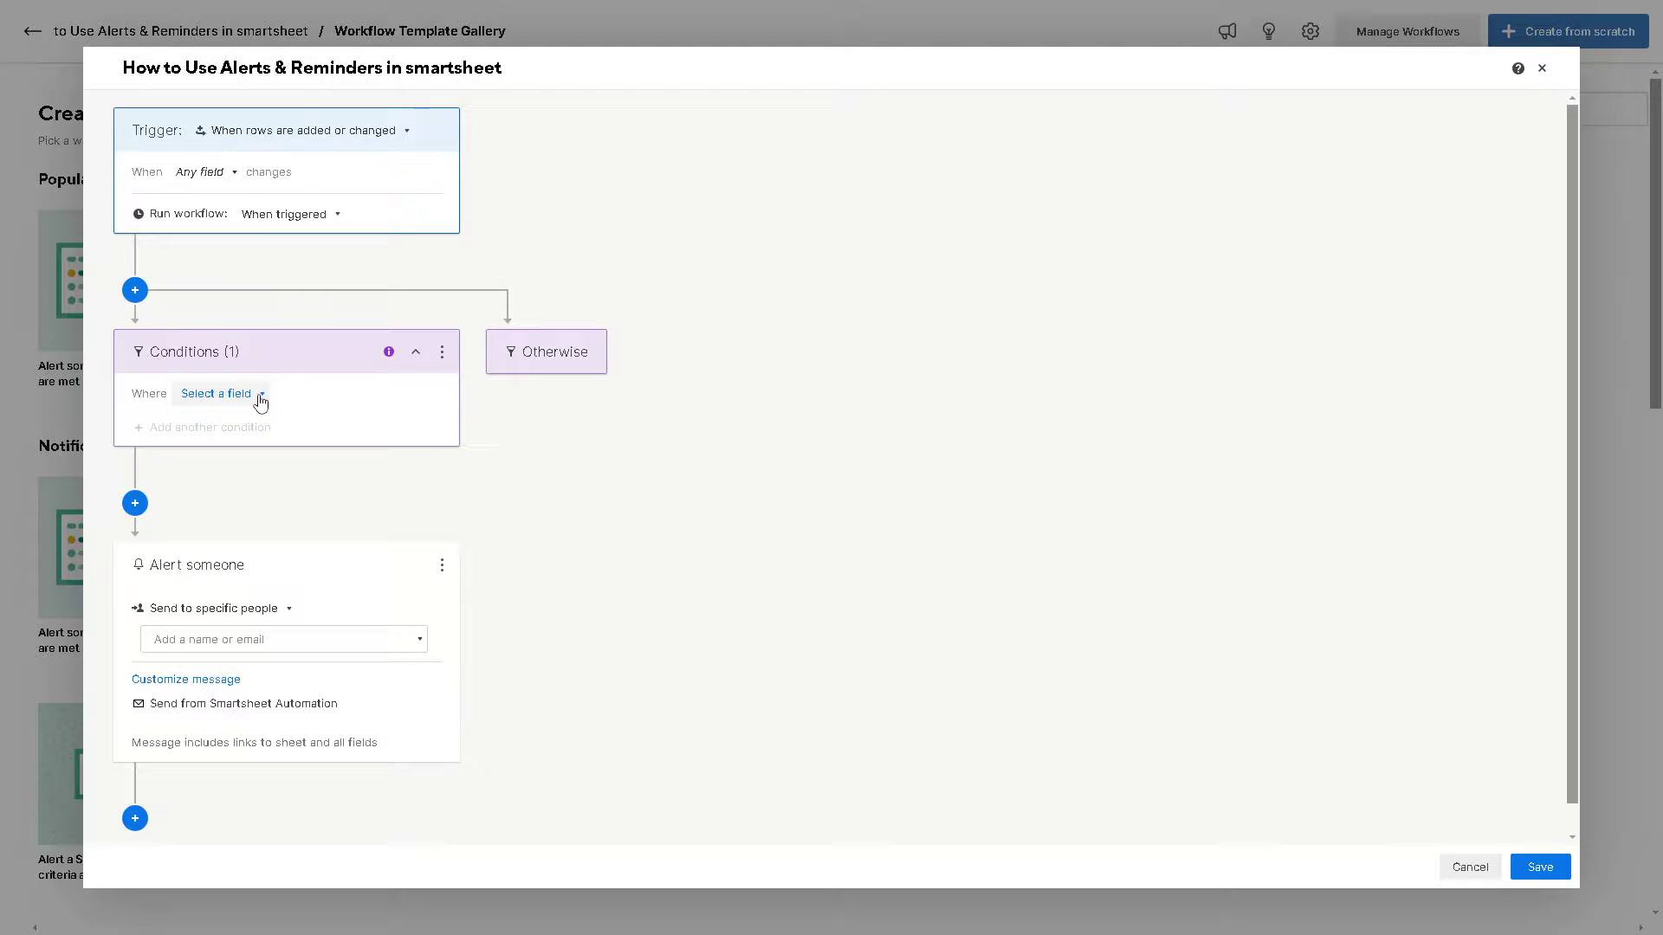
click(260, 400)
click(648, 500)
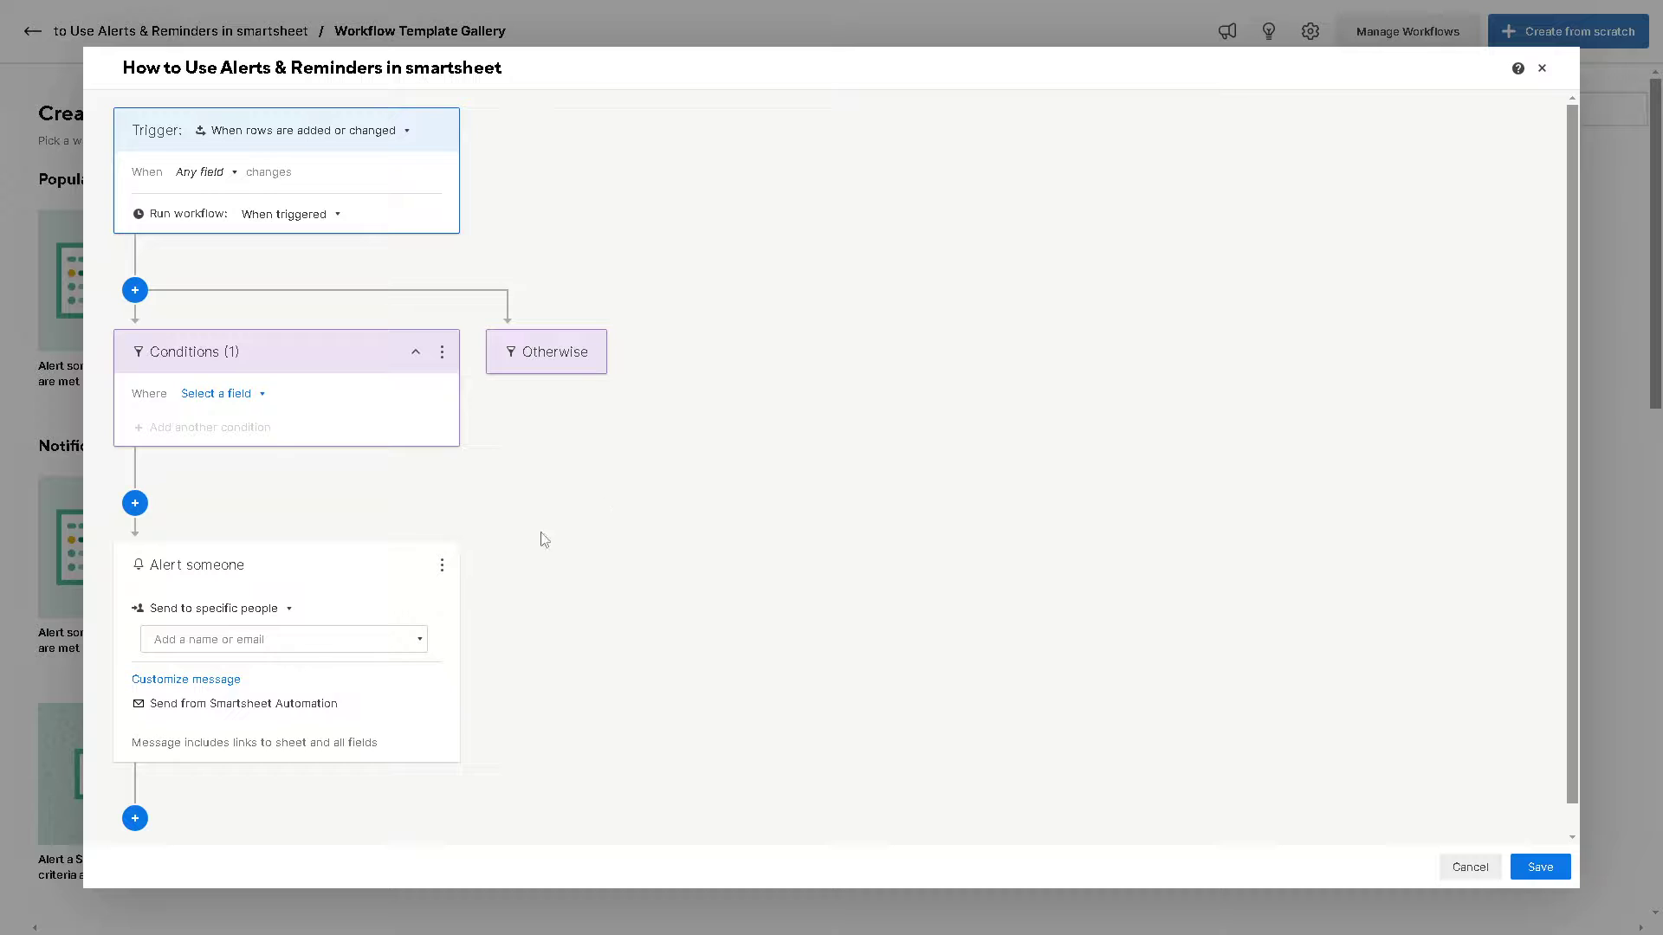
Review the alert's options, keep sending to specific people, and open the custom message fields
click(442, 568)
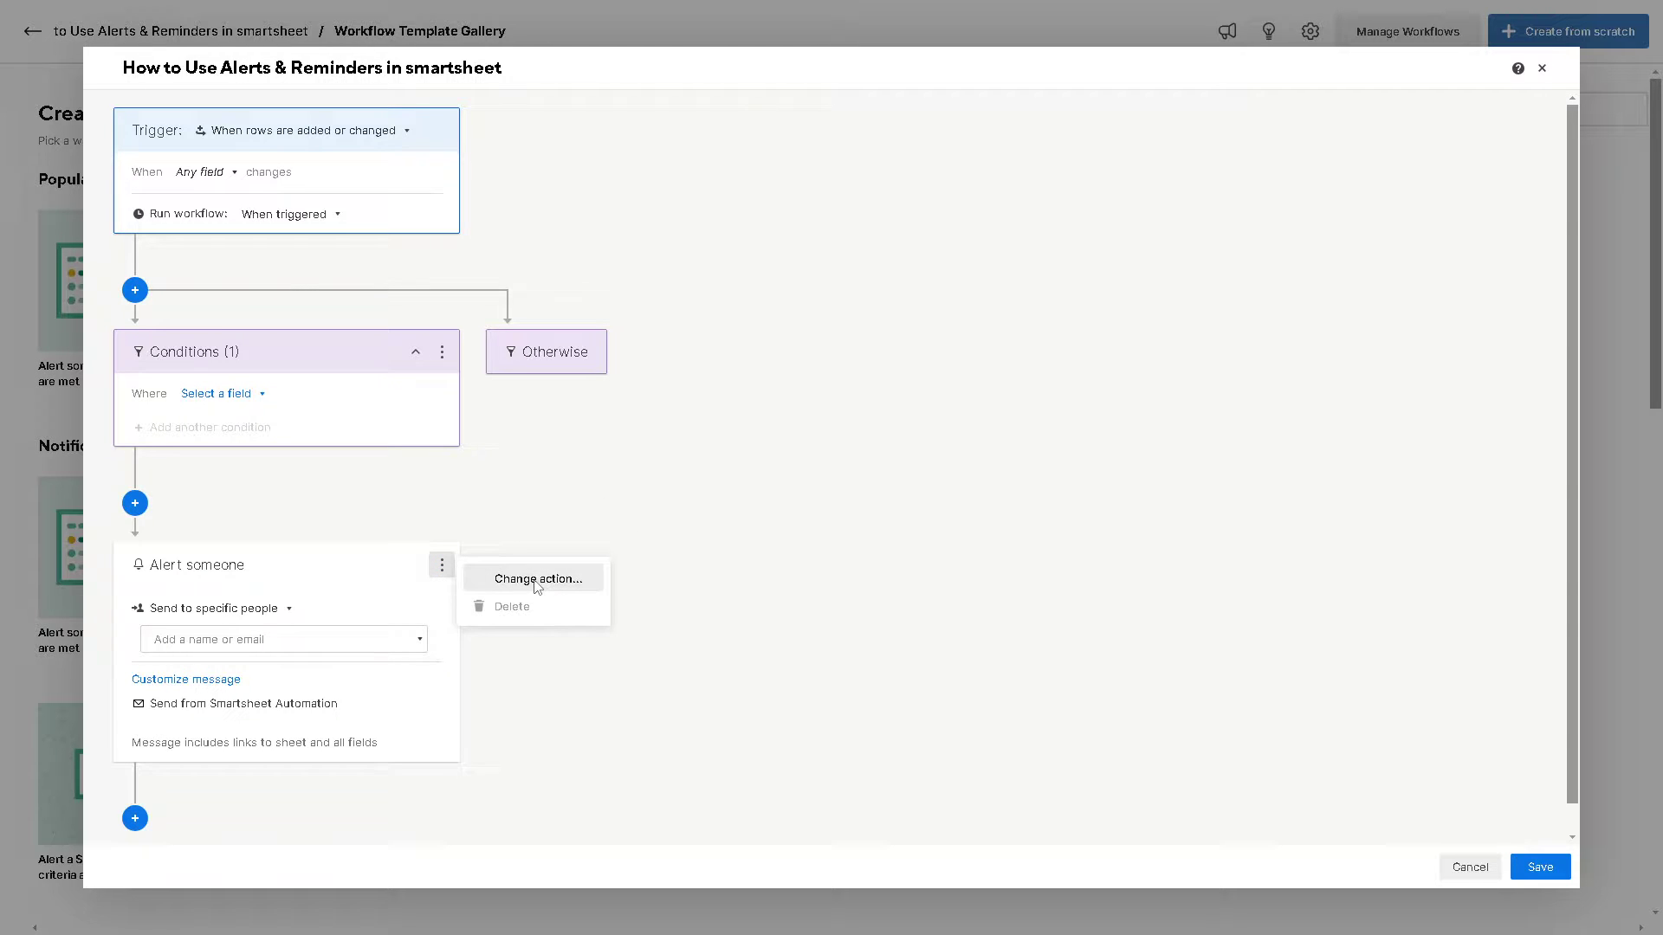
click(289, 609)
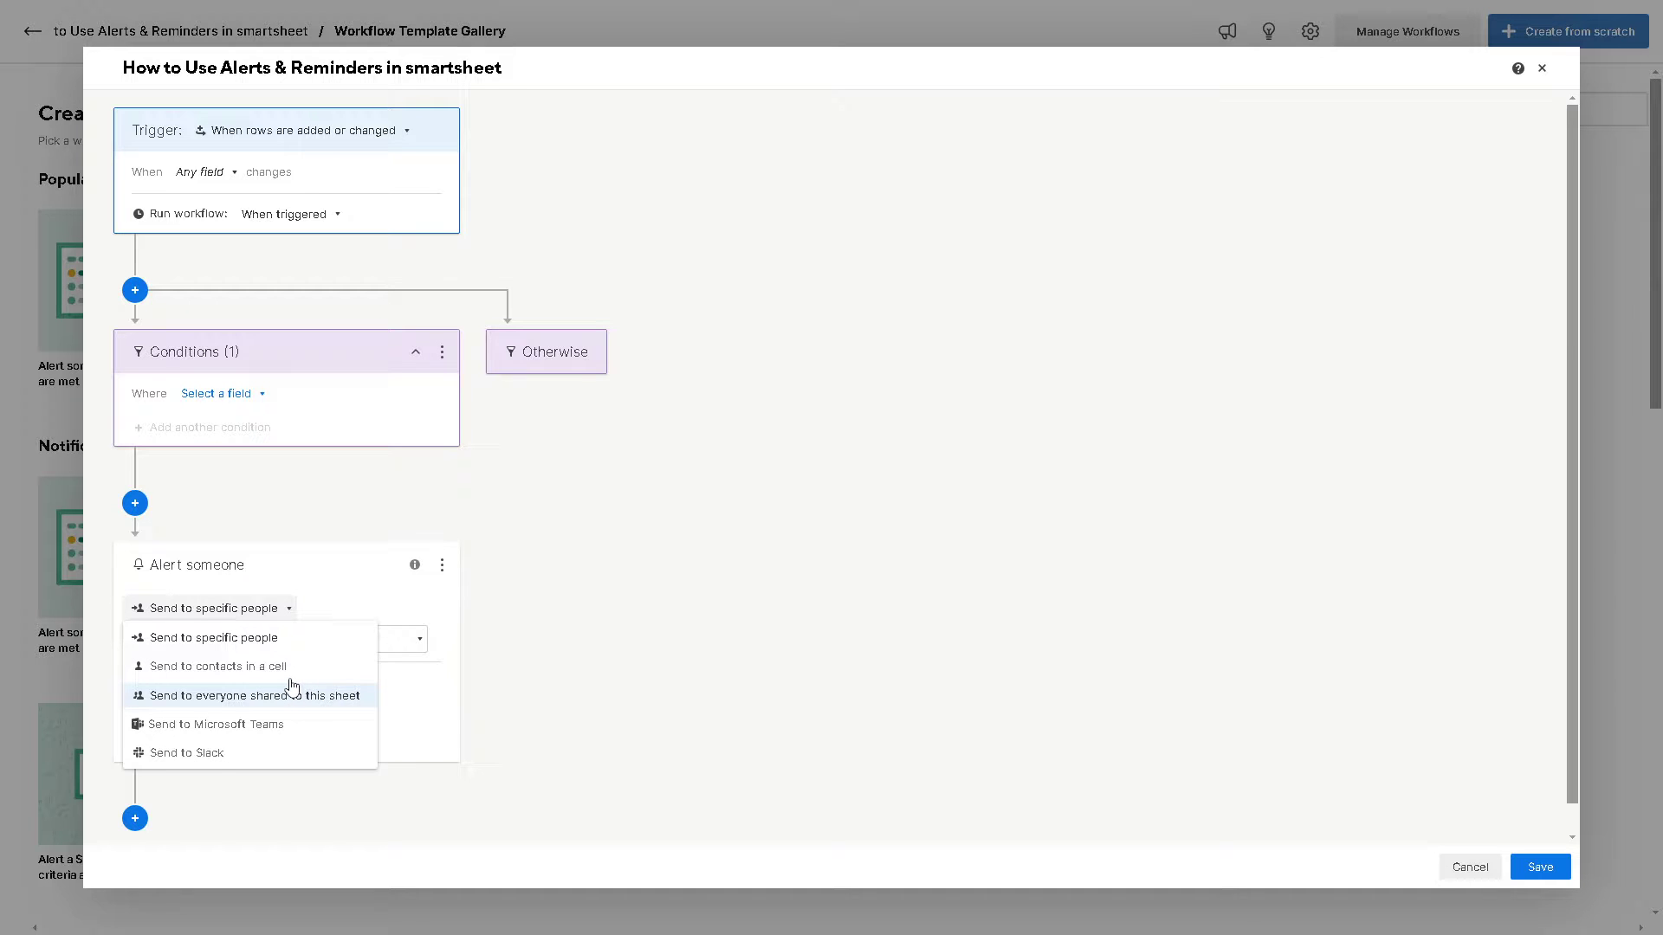
click(408, 672)
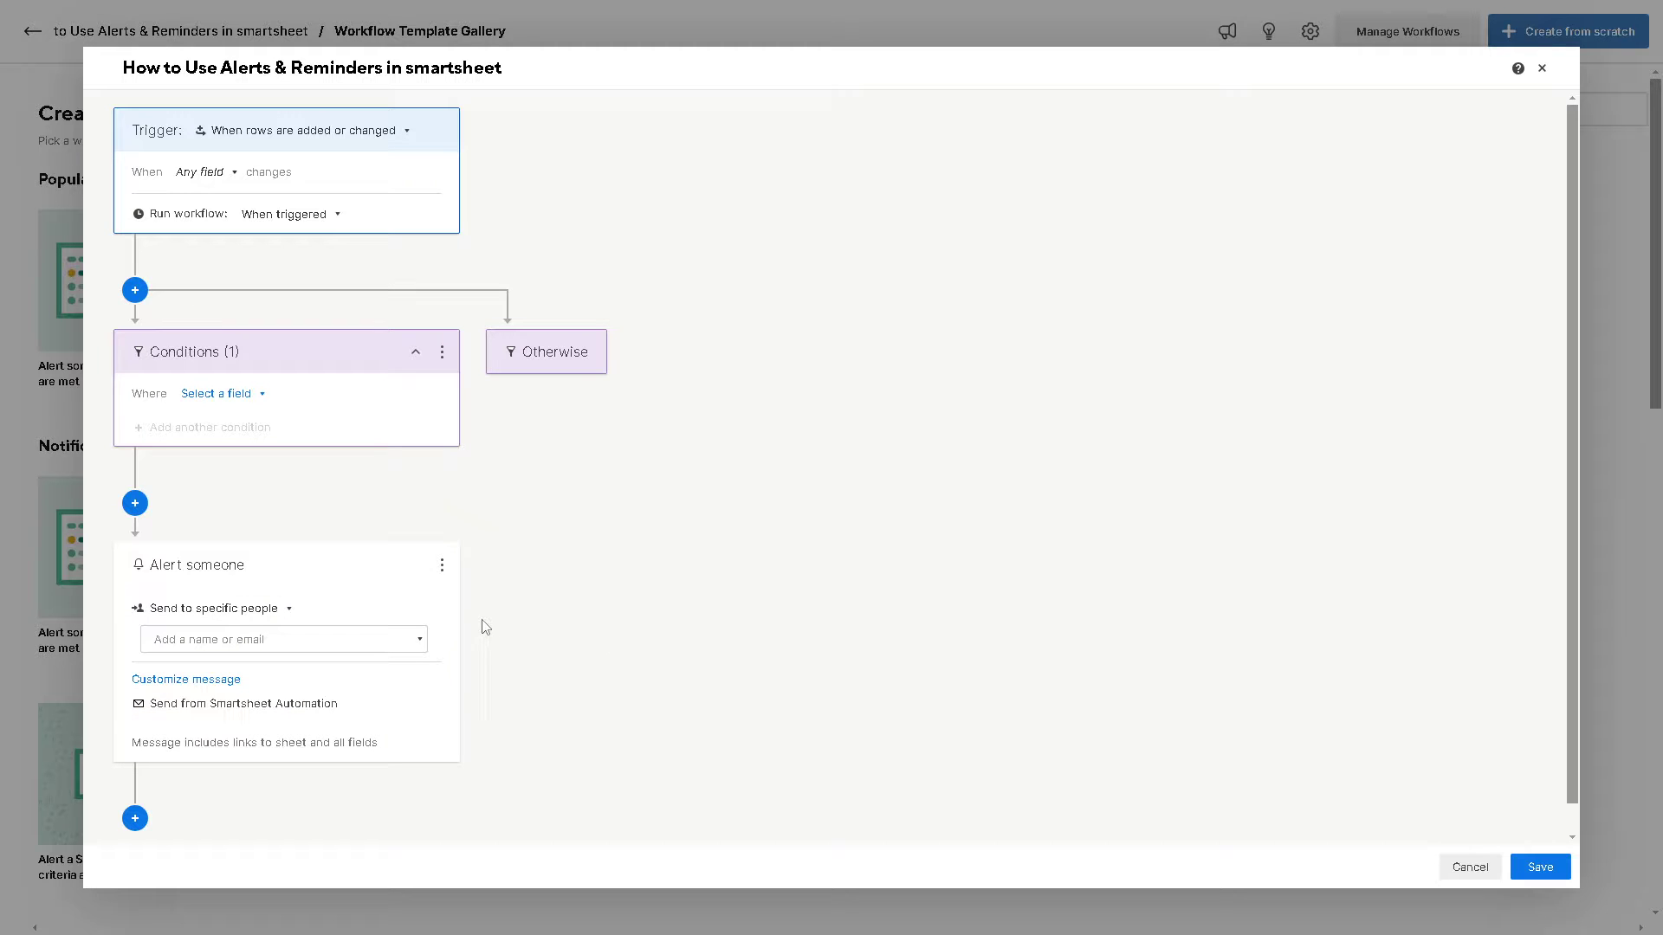
click(212, 681)
Paste 'How to Use Alerts & Reminders in smartsheet' into the alert message body
scroll(247, 788, down, 1)
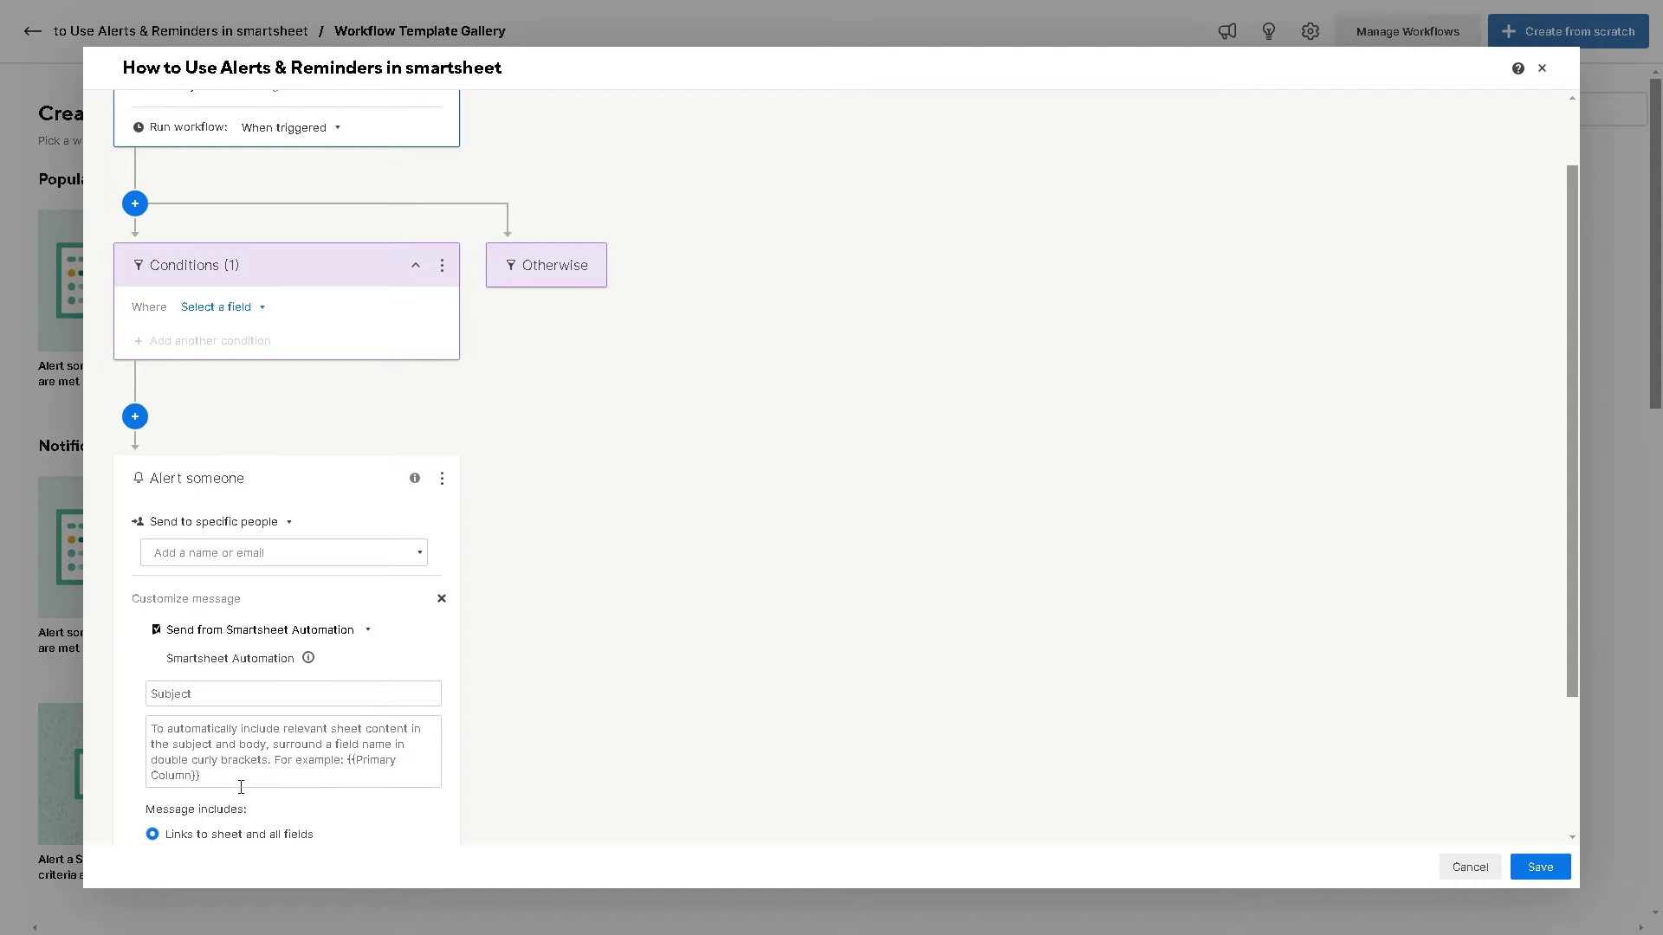
text(How to Use Alerts & Reminders in smartsheet)
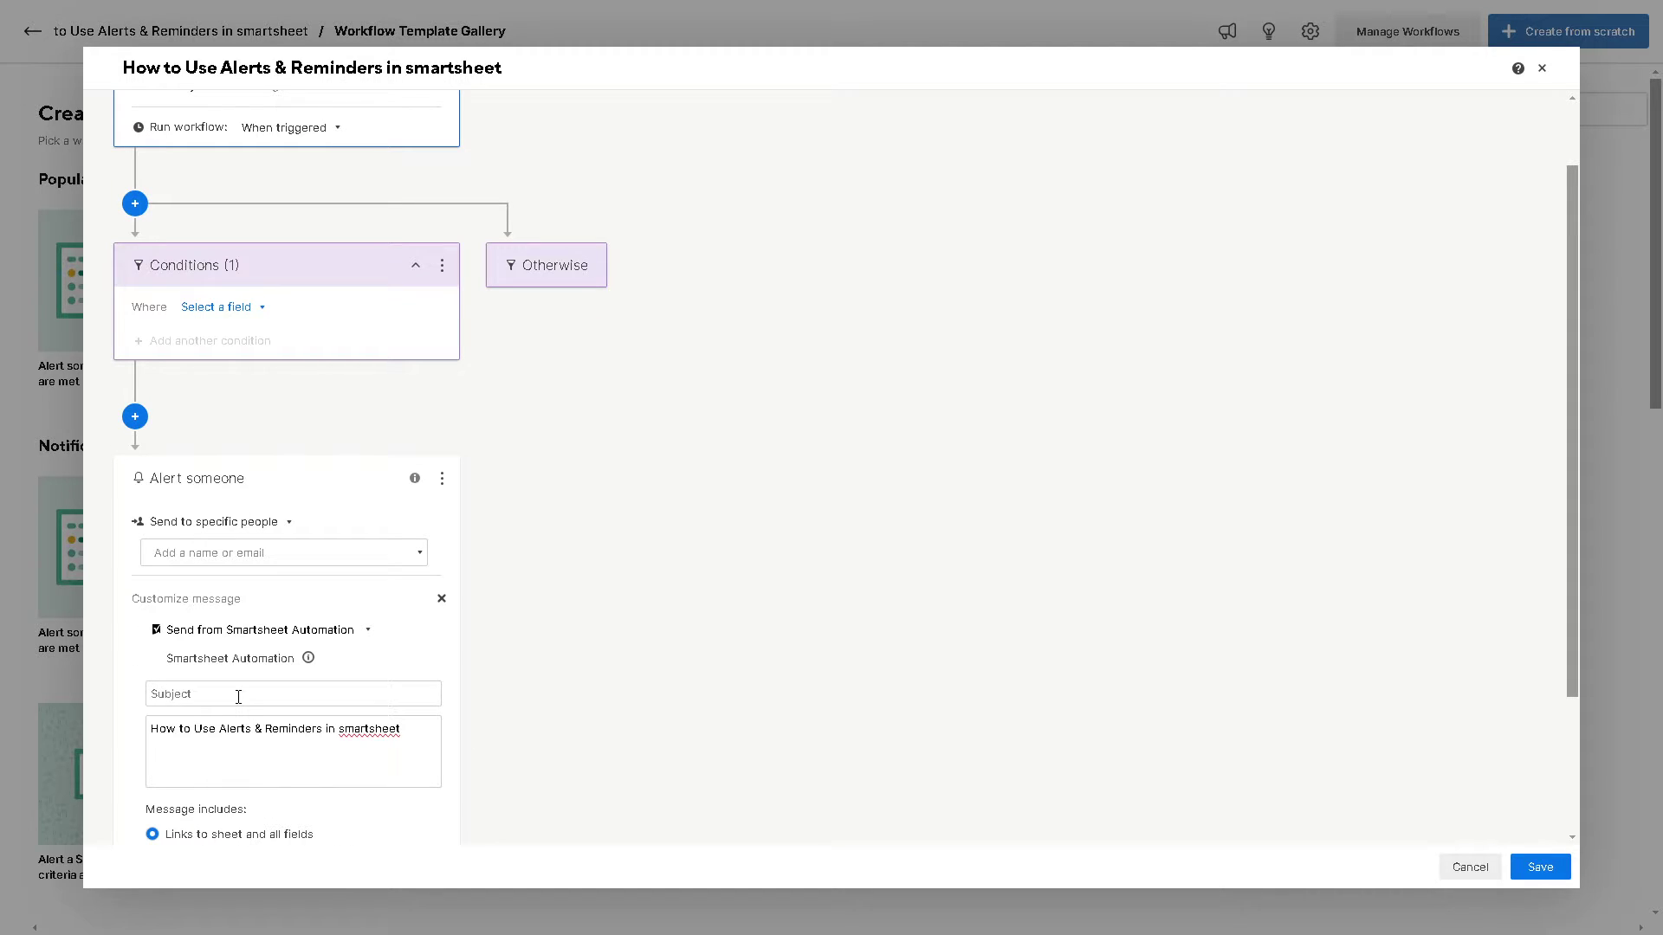
click(238, 697)
Try saving the workflow, revealing missing condition and recipient errors, and check the recipient list
scroll(1344, 750, down, 2)
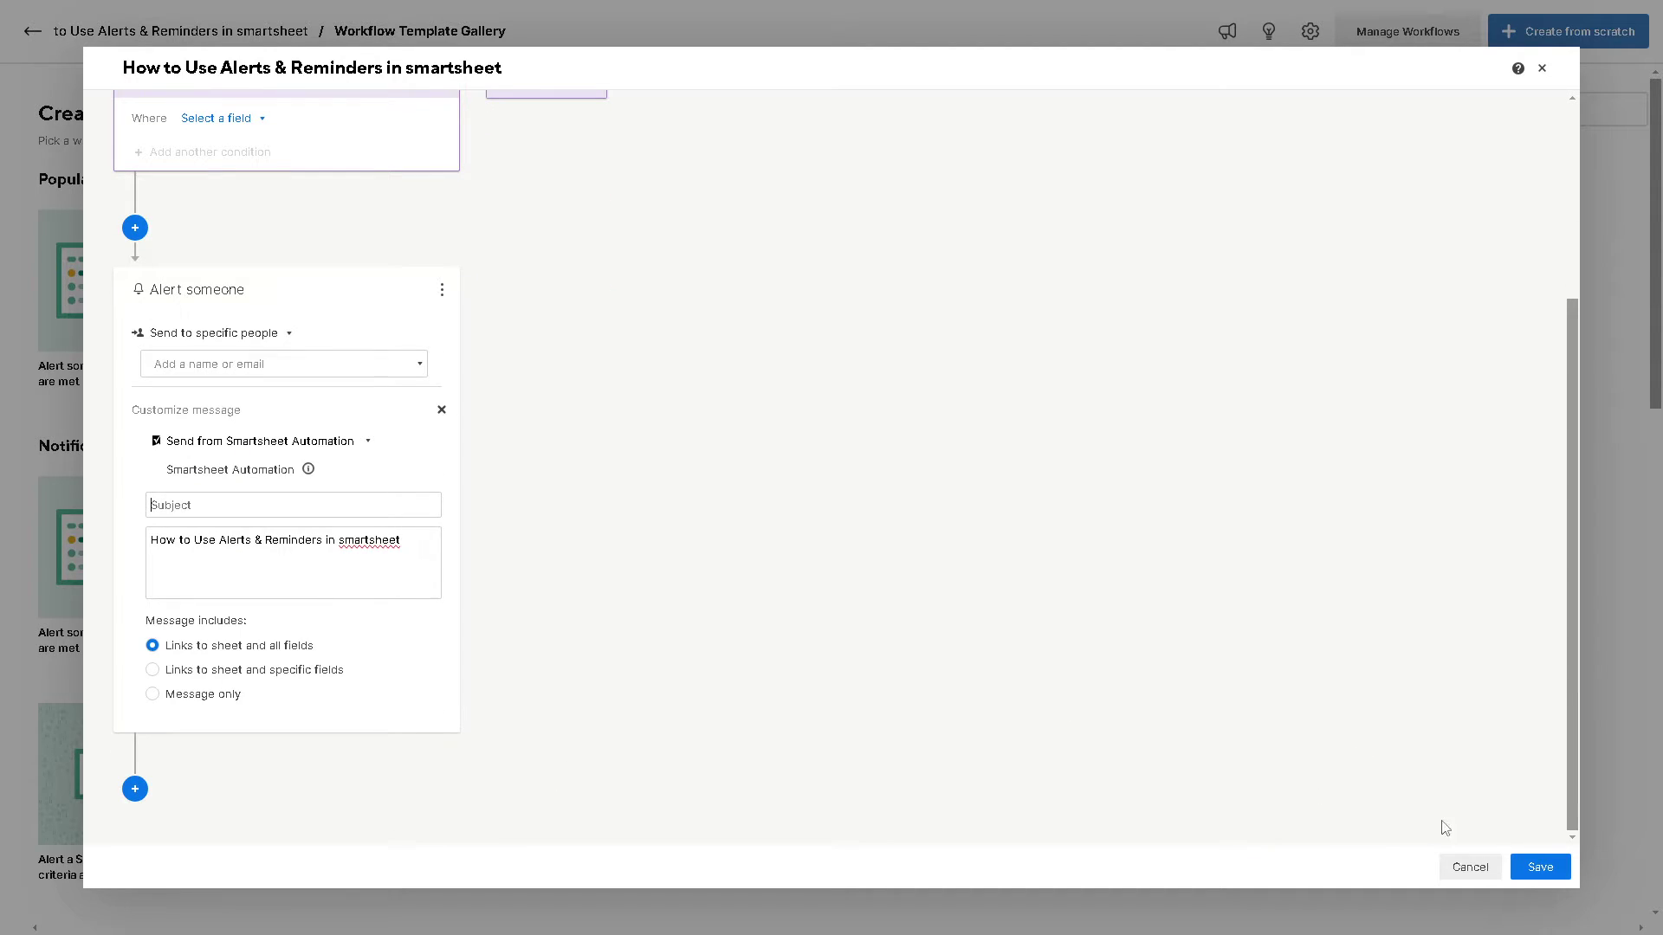
click(1532, 867)
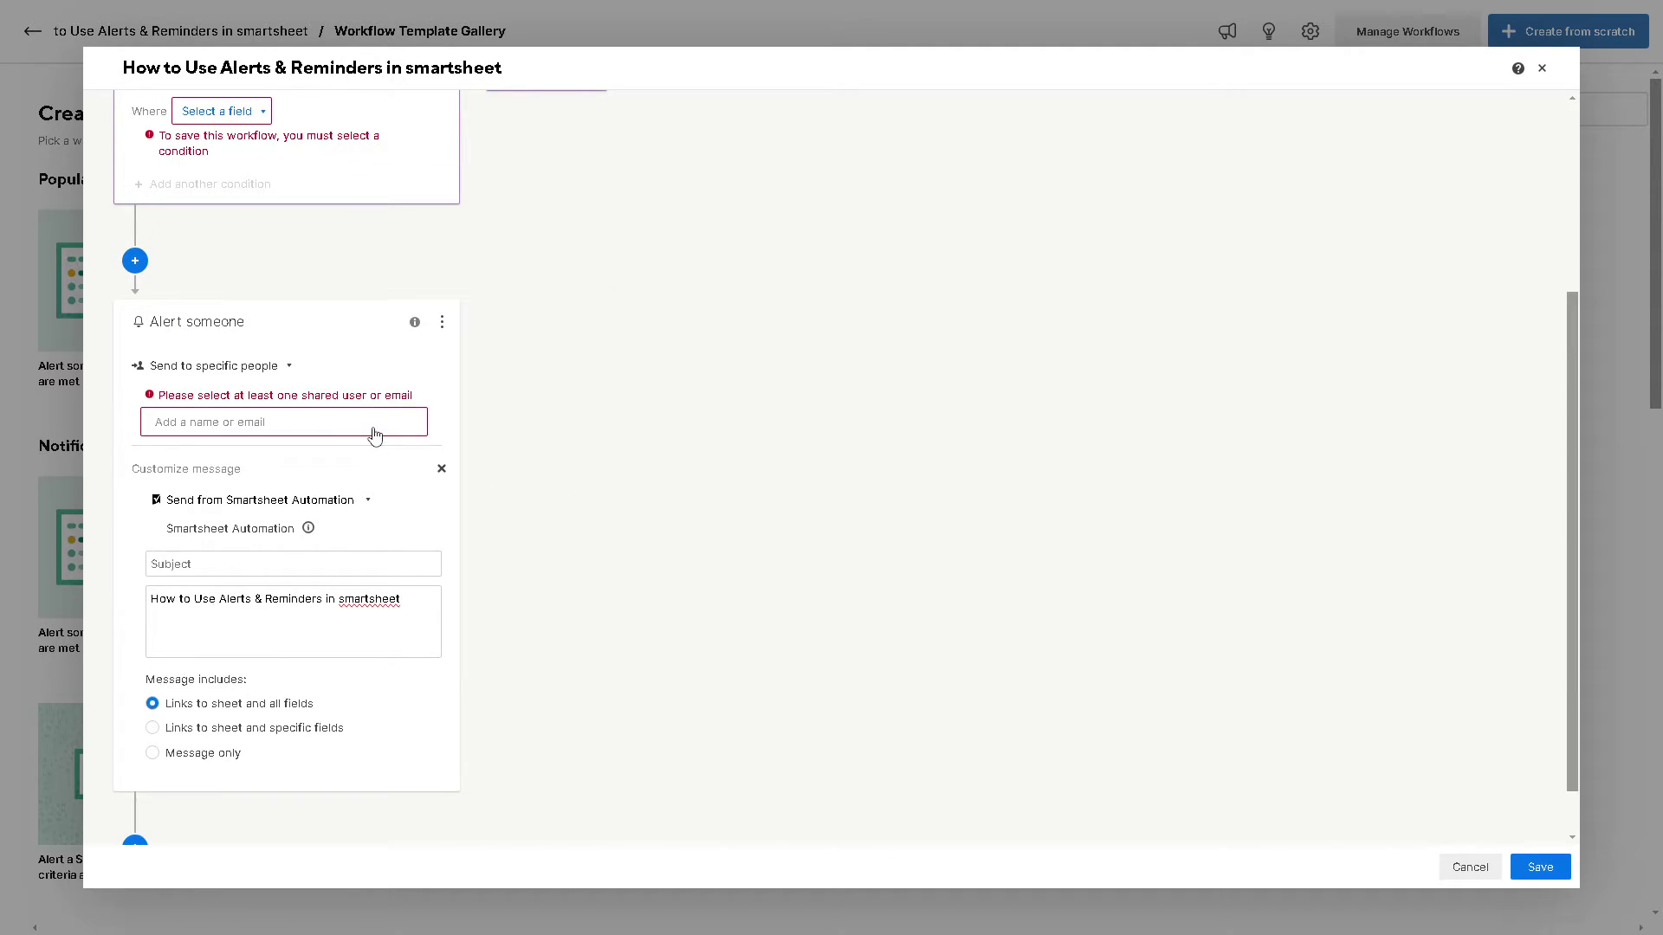
click(372, 424)
click(614, 429)
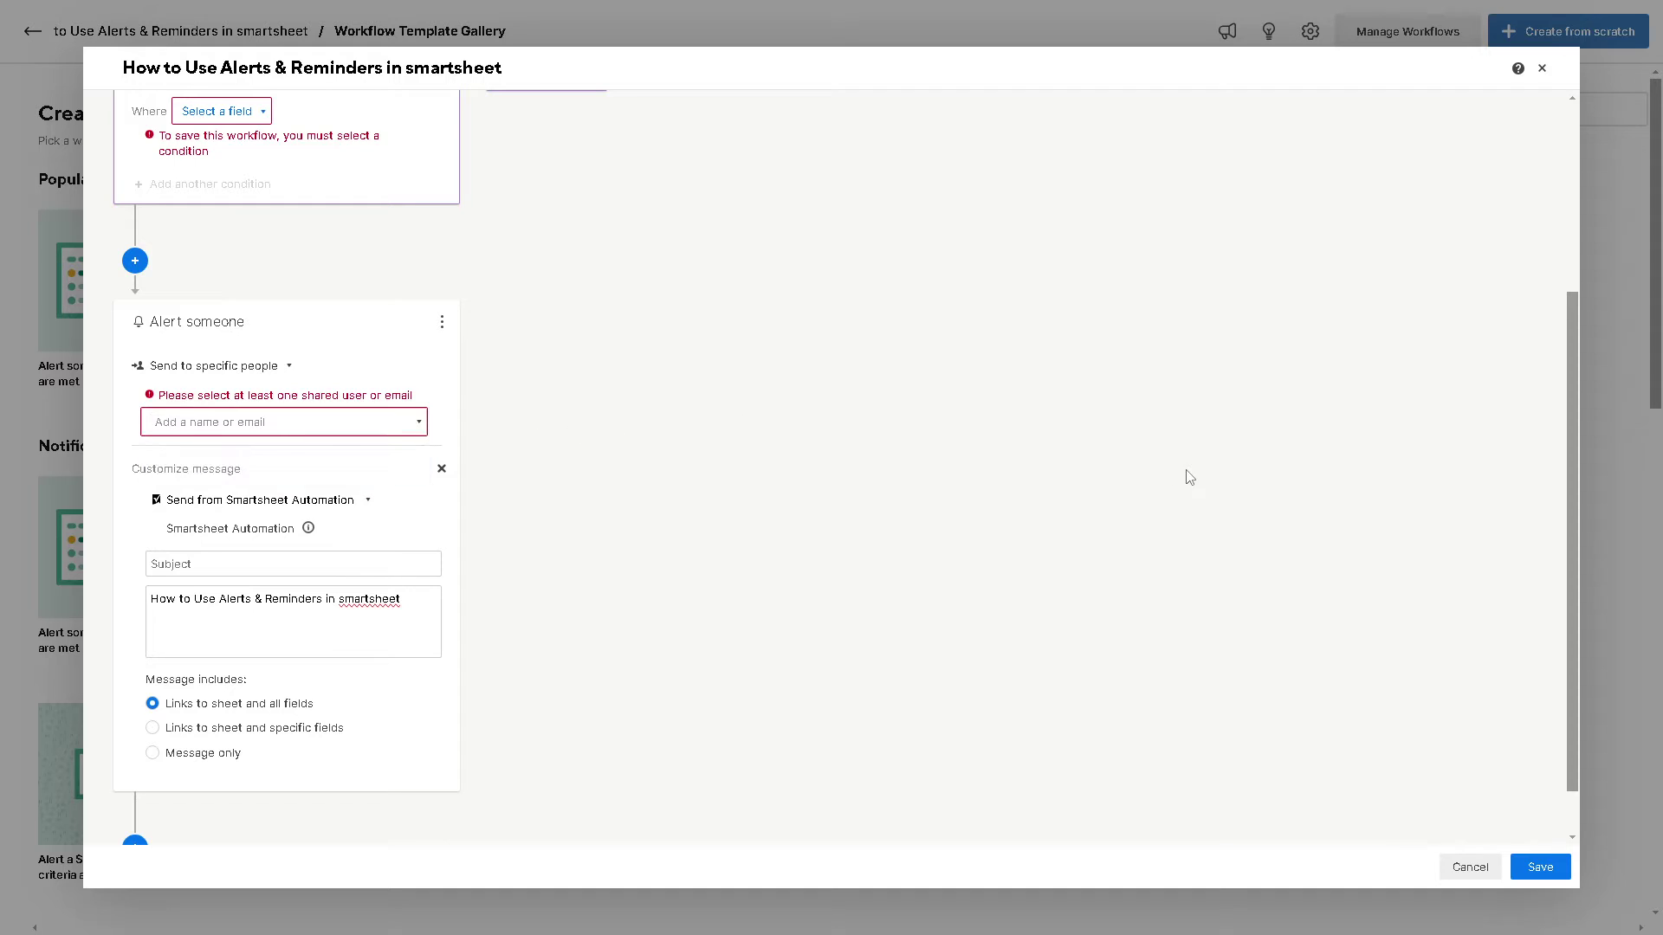